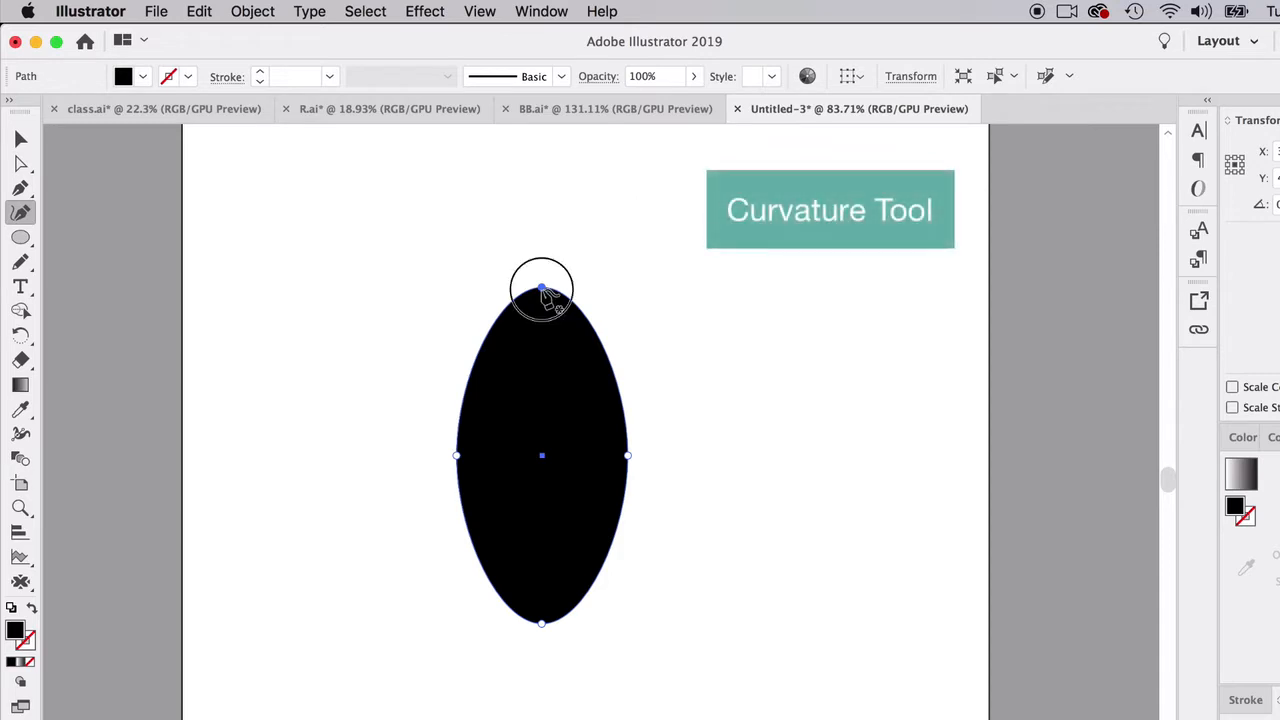
- Turn the ellipse's top anchor into a corner point with the Curvature tool and raise the smooth bottom anchor to shorten the shape
double_click(541, 290)
double_click(542, 291)
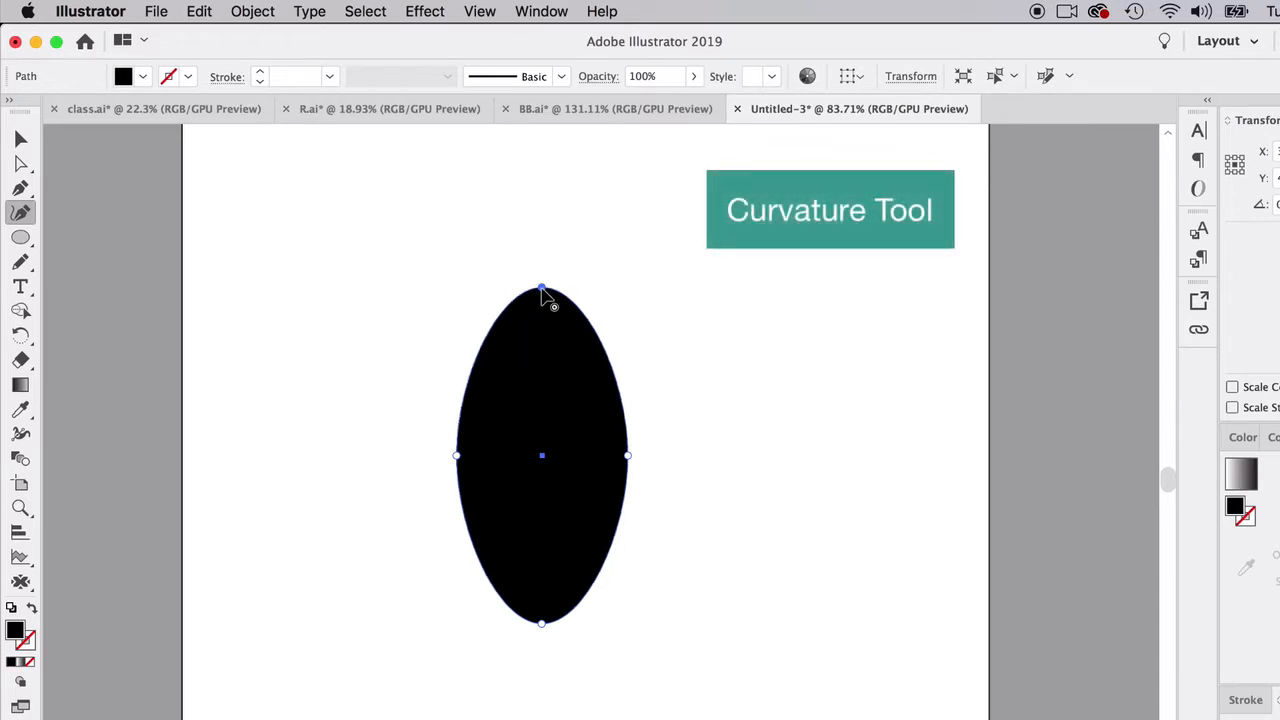
double_click(541, 290)
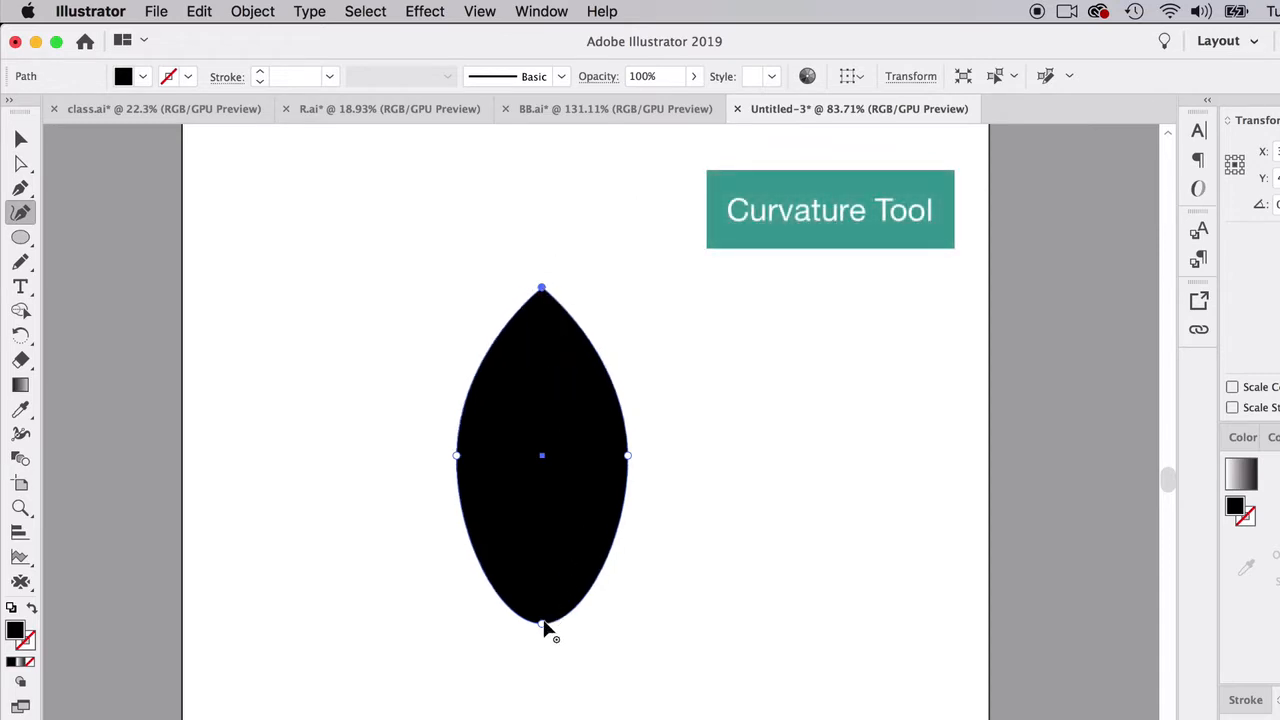
double_click(543, 620)
drag(544, 610, 544, 587)
double_click(544, 583)
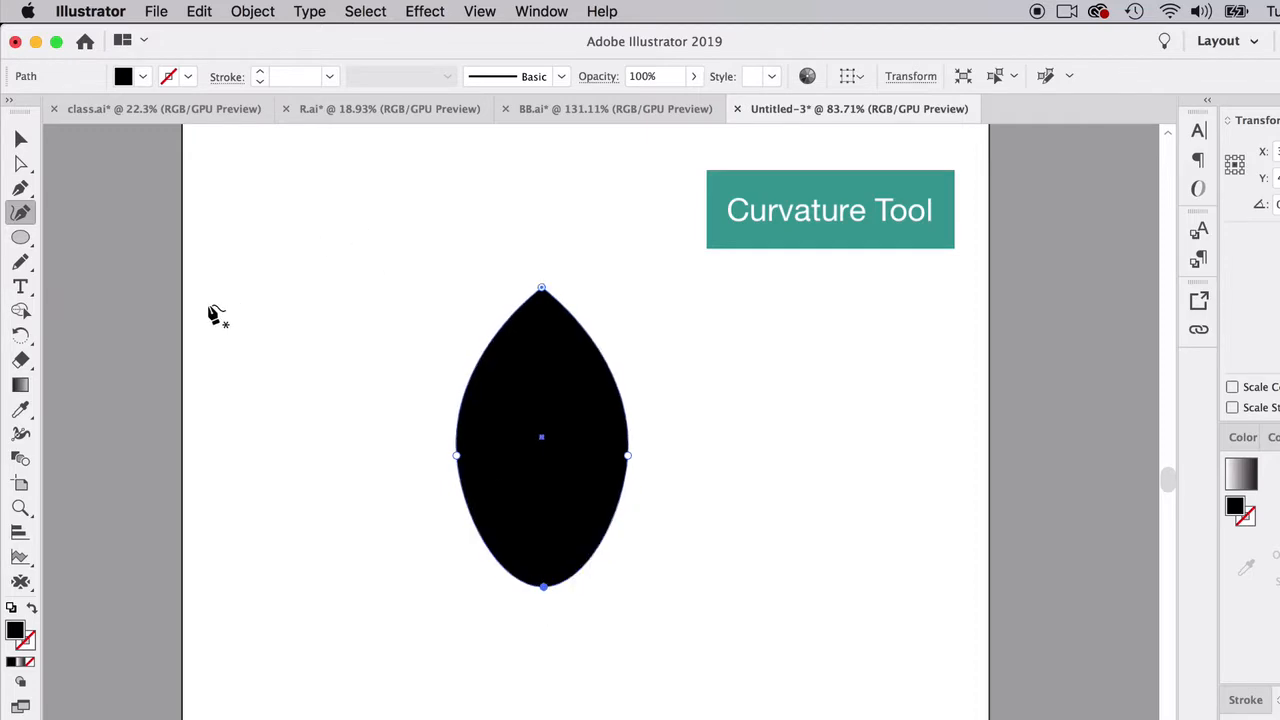
- Swap fill and stroke so the leaf becomes an unfilled outline, and scale it down to a small size
click(31, 610)
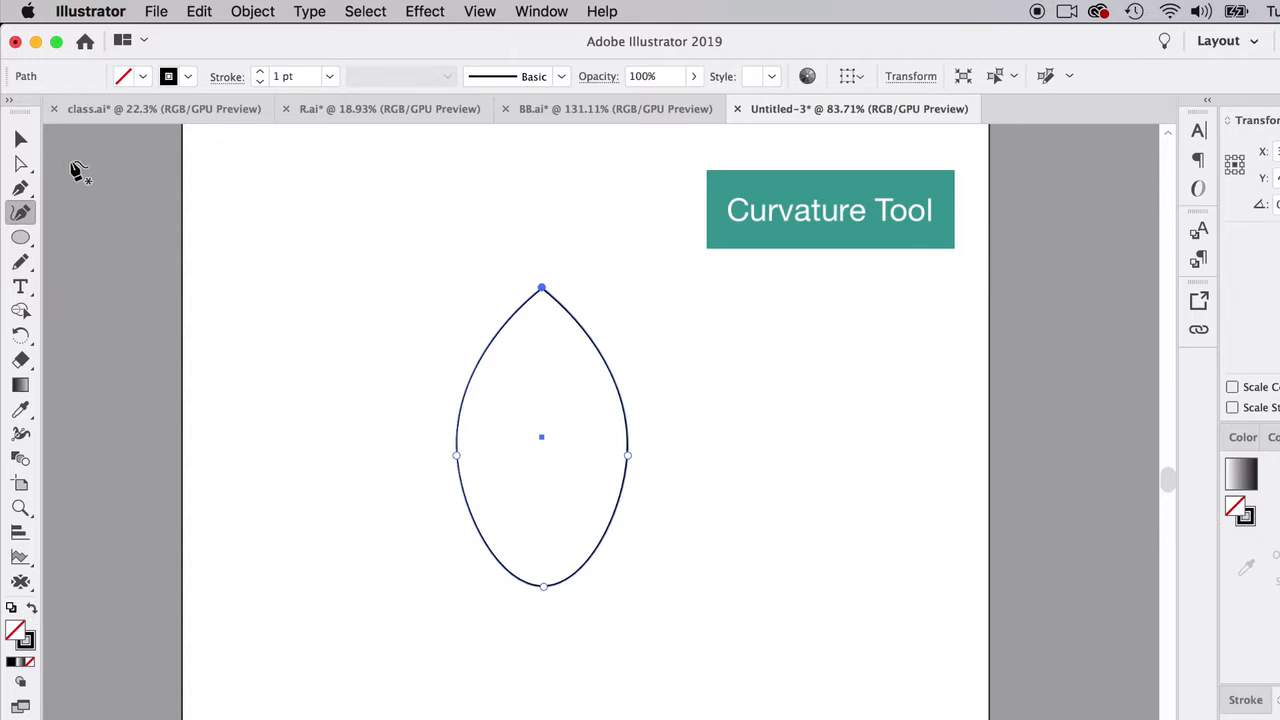
click(21, 138)
mouse_move(627, 291)
mouse_down()
mouse_move(508, 496)
mouse_move(465, 403)
mouse_up()
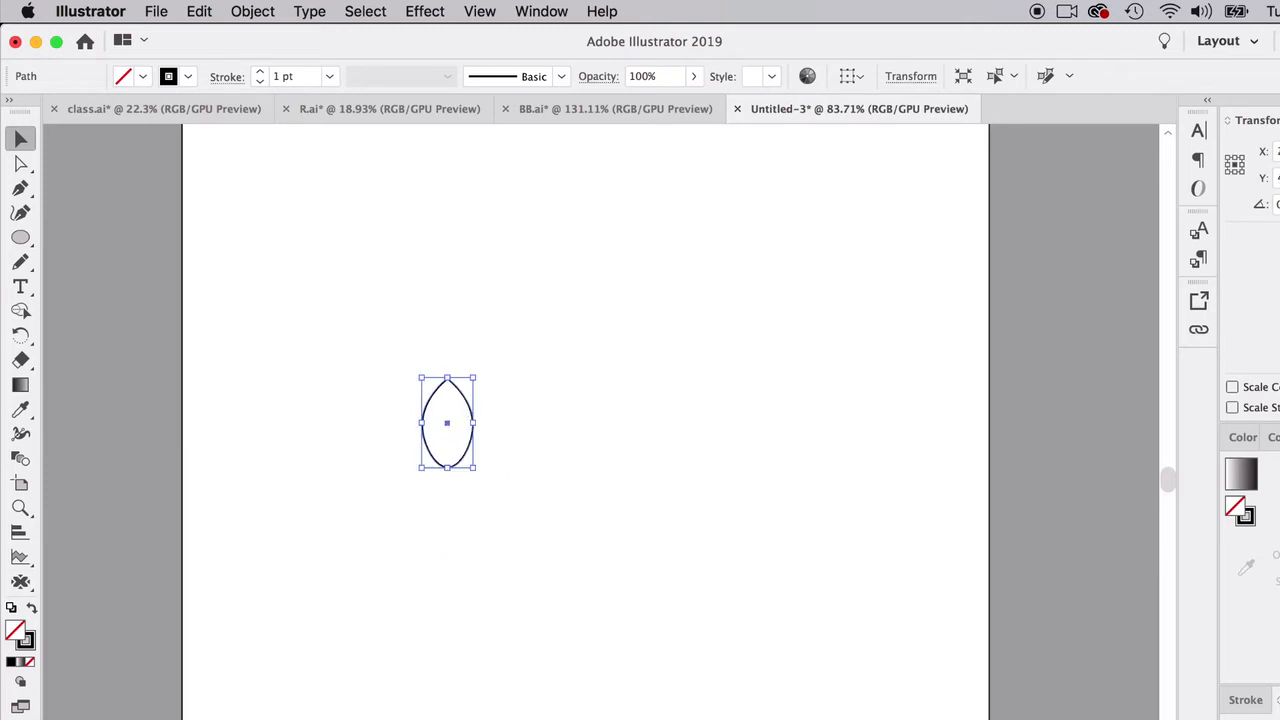
- Float the Stroke settings beside the artwork and set the leaf outline's stroke weight to 4 pt
click(1245, 699)
mouse_move(1262, 481)
mouse_down()
mouse_move(943, 320)
mouse_move(806, 308)
mouse_up()
click(858, 323)
click(858, 323)
click(858, 323)
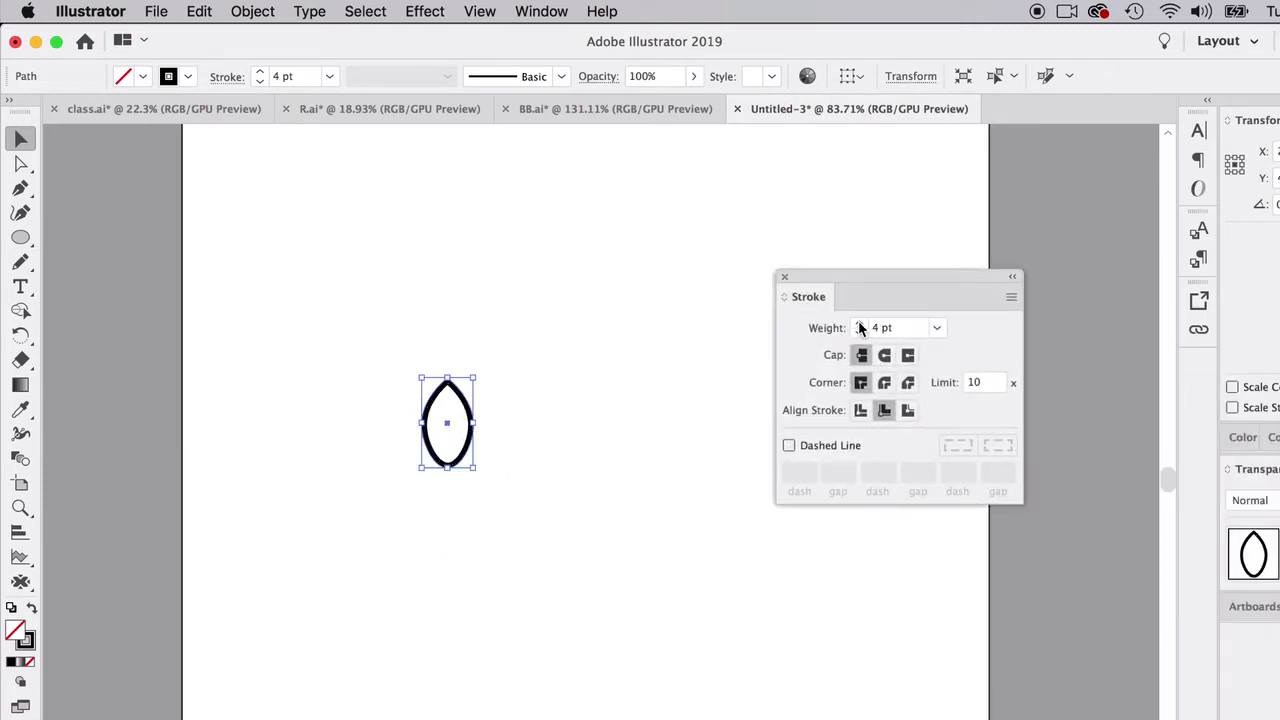
click(394, 452)
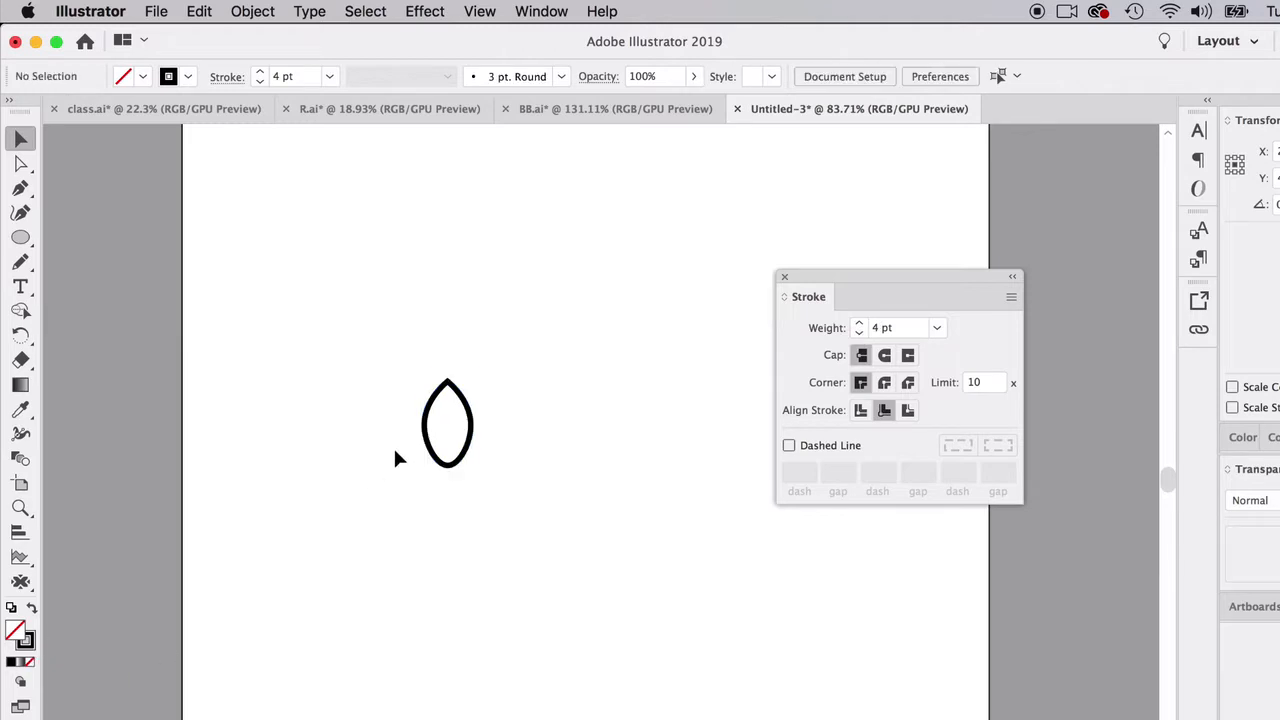
- Shift the leaf slightly and change its stroke colour from the Color Picker to dark grey 4C4C4C
drag(456, 402, 481, 425)
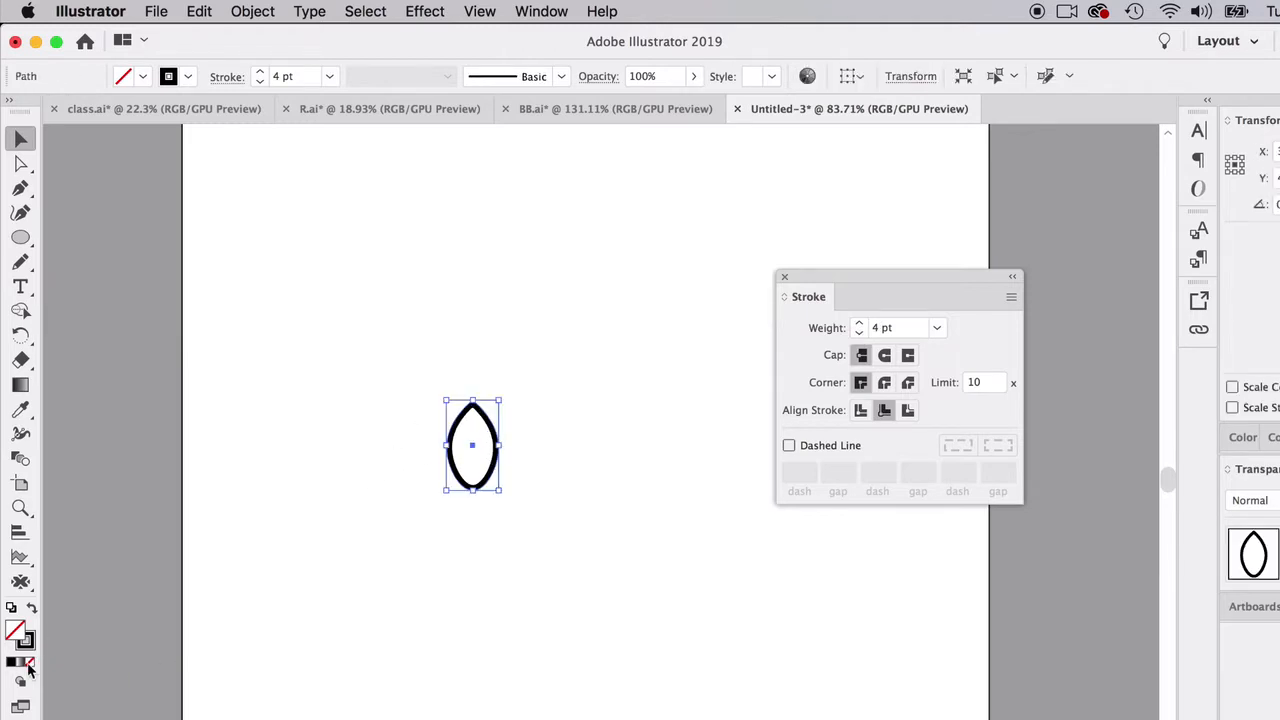
double_click(30, 643)
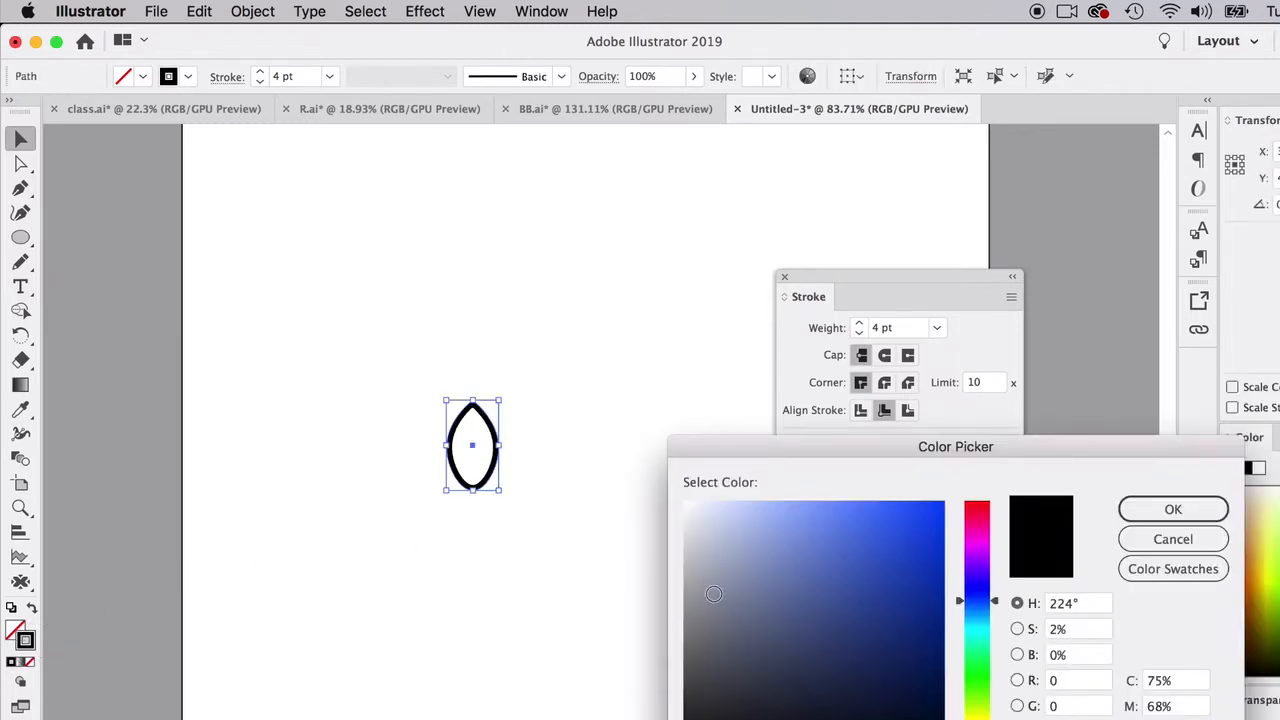
drag(705, 700, 682, 685)
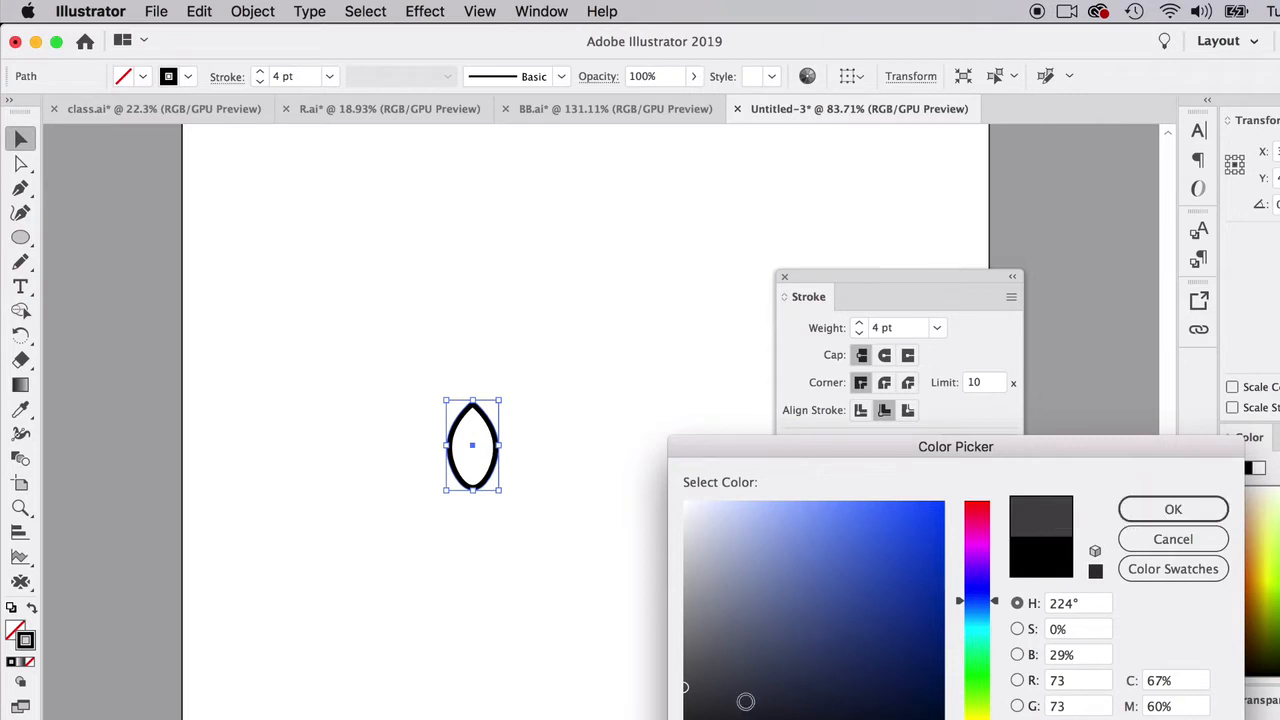
drag(690, 708, 684, 719)
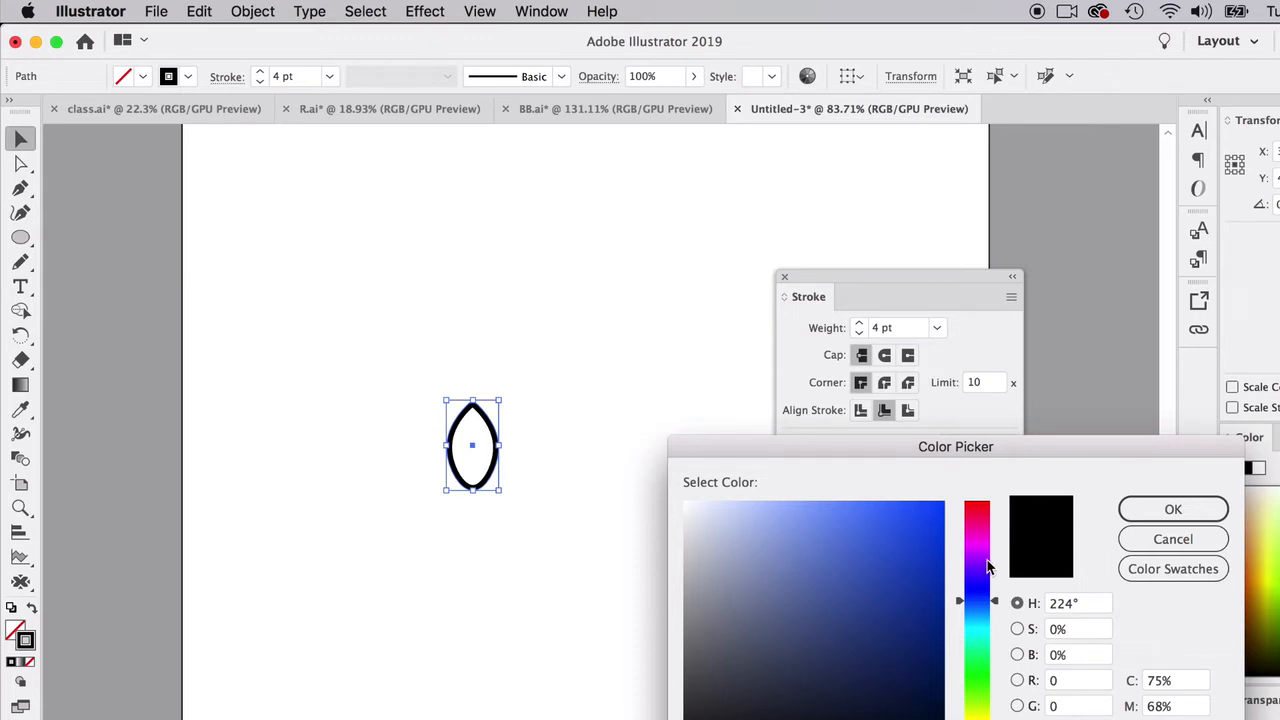
drag(690, 700, 683, 680)
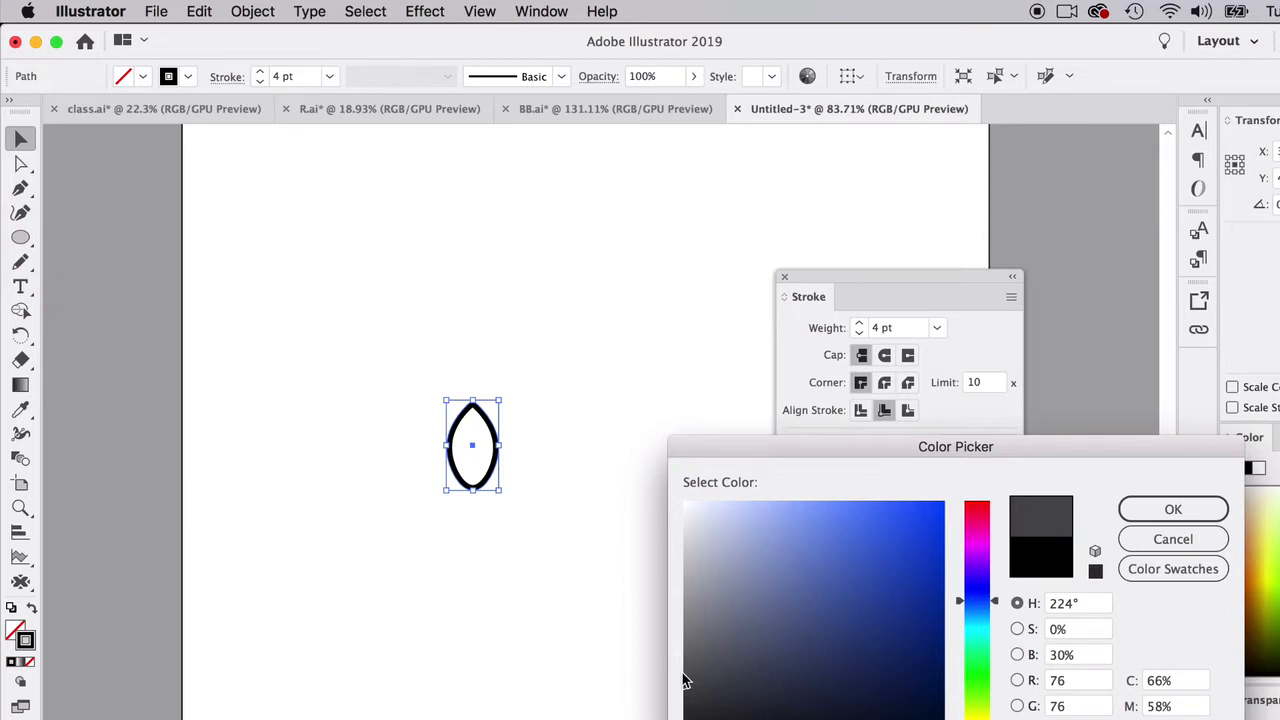
click(1173, 509)
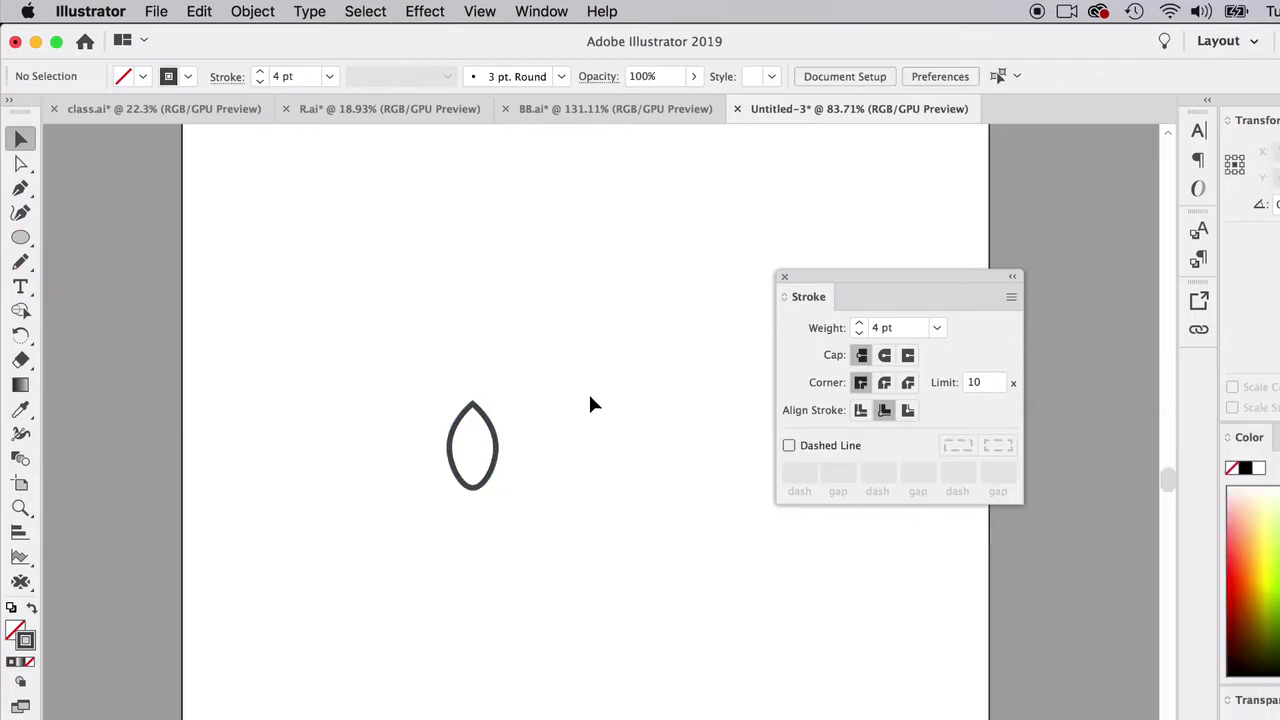
- Draw a short straight diagonal line with the Pen tool inside the lower left part of the leaf
scroll(557, 509, up, 5)
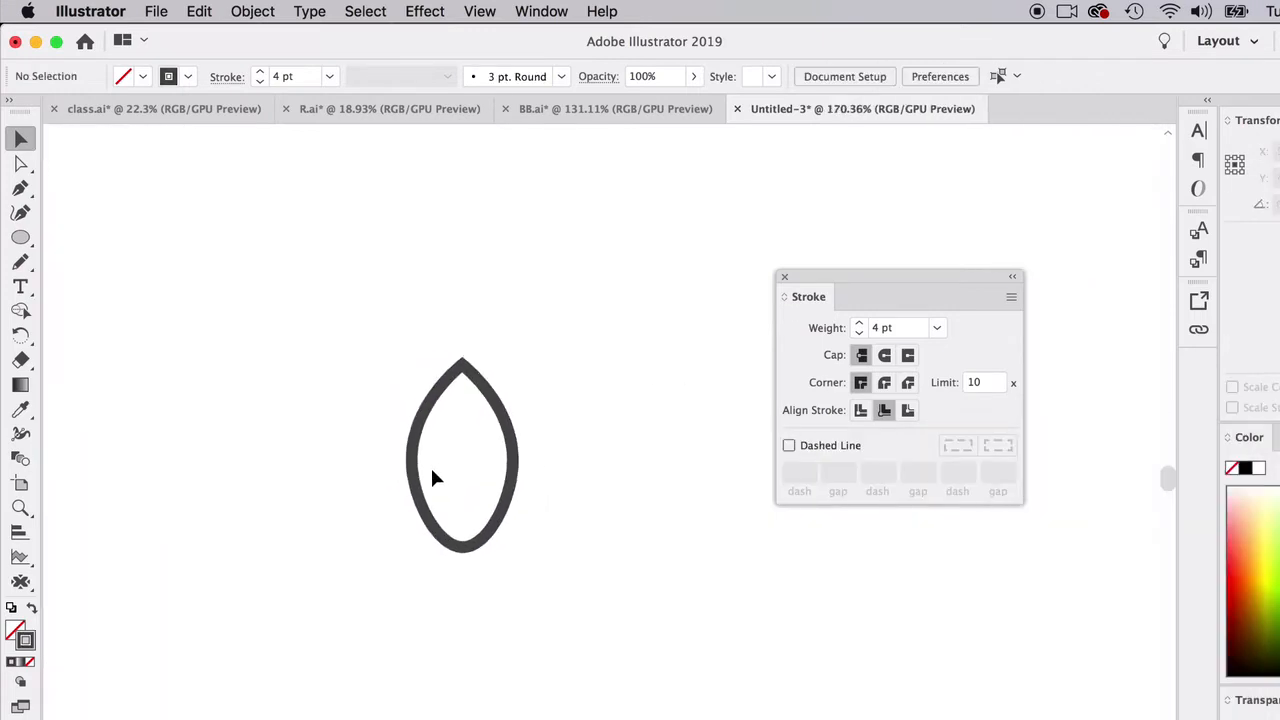
click(20, 188)
scroll(474, 486, up, 4)
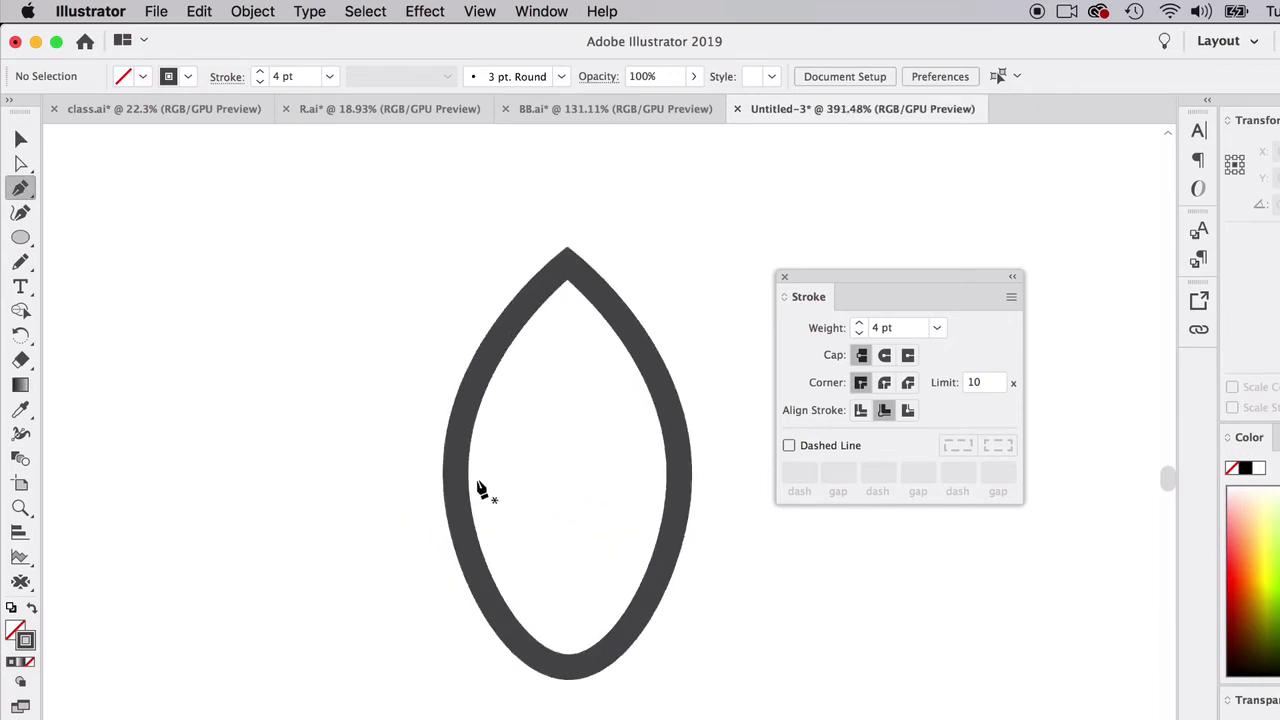
scroll(481, 483, right, 3)
scroll(481, 483, down, 1)
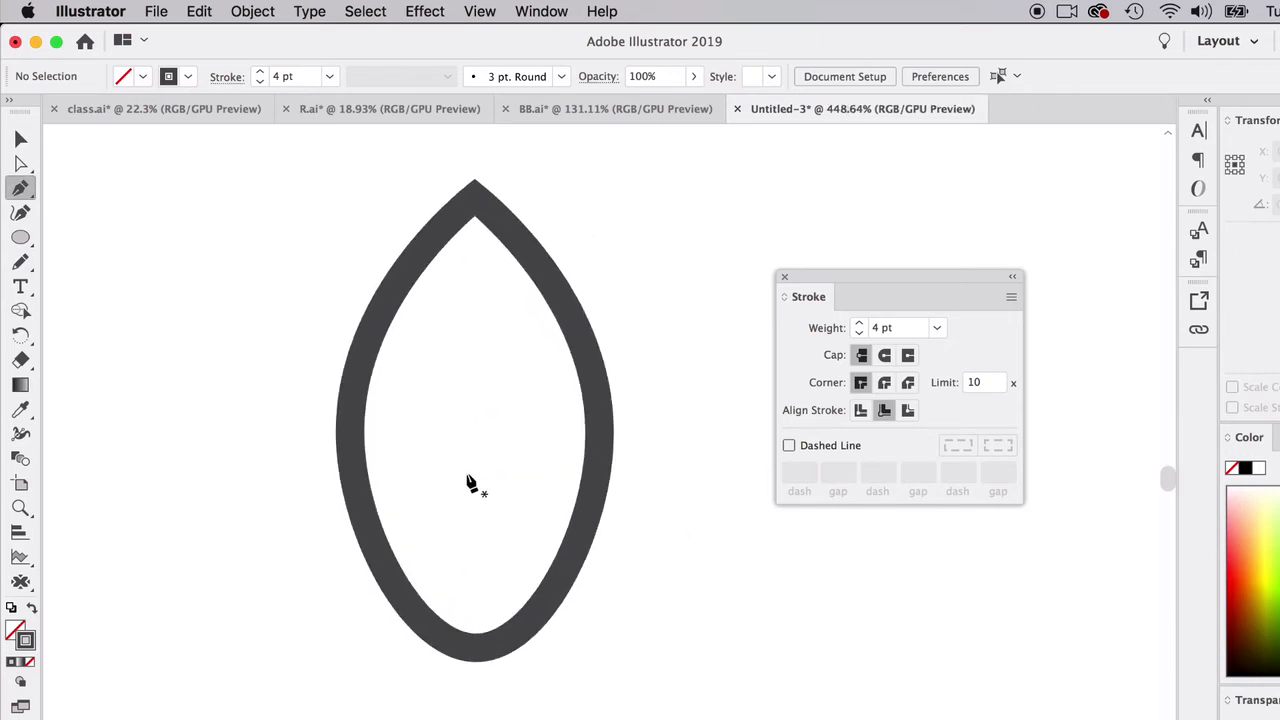
click(479, 562)
click(402, 487)
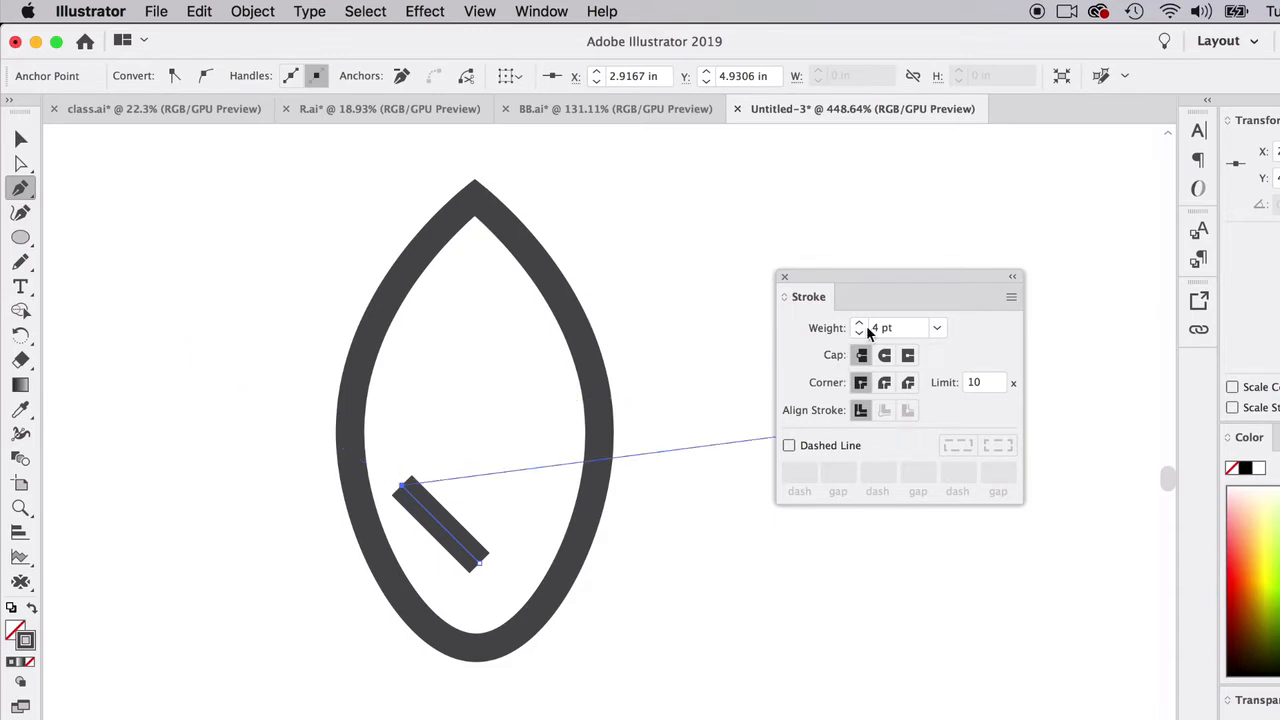
- Give the diagonal line rounded end caps and set its stroke weight to 3 pt
click(886, 359)
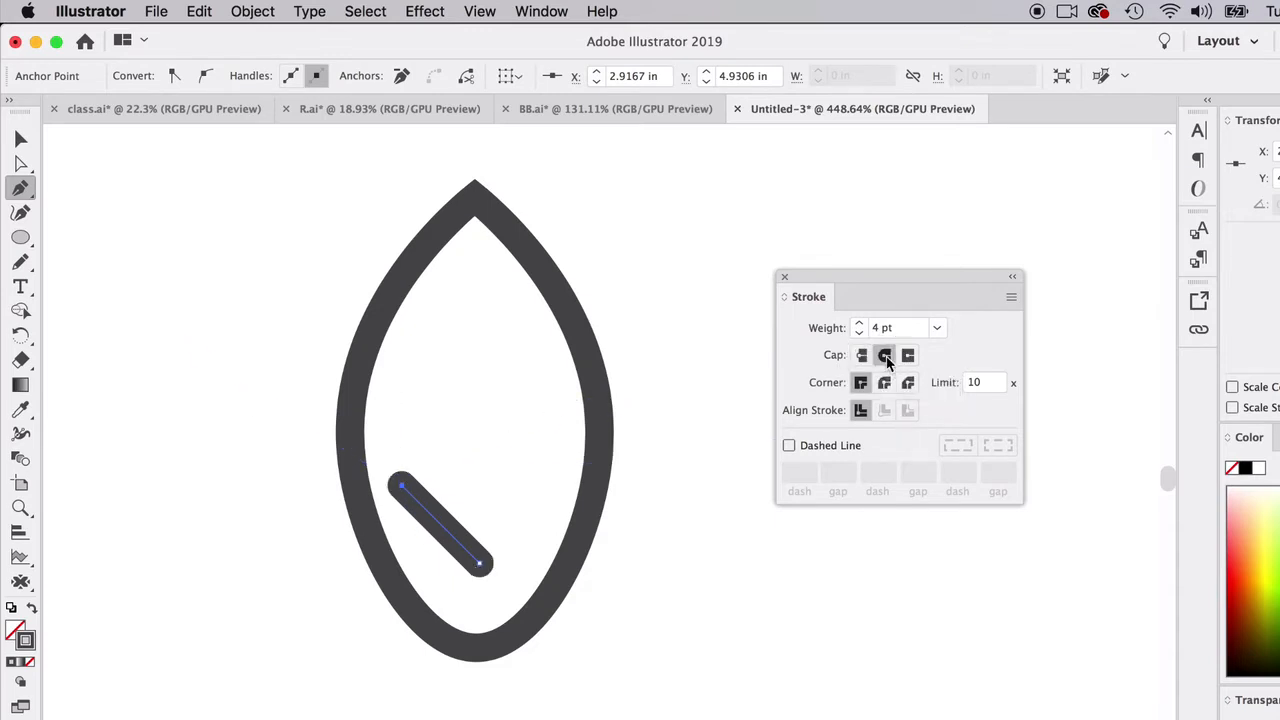
click(24, 139)
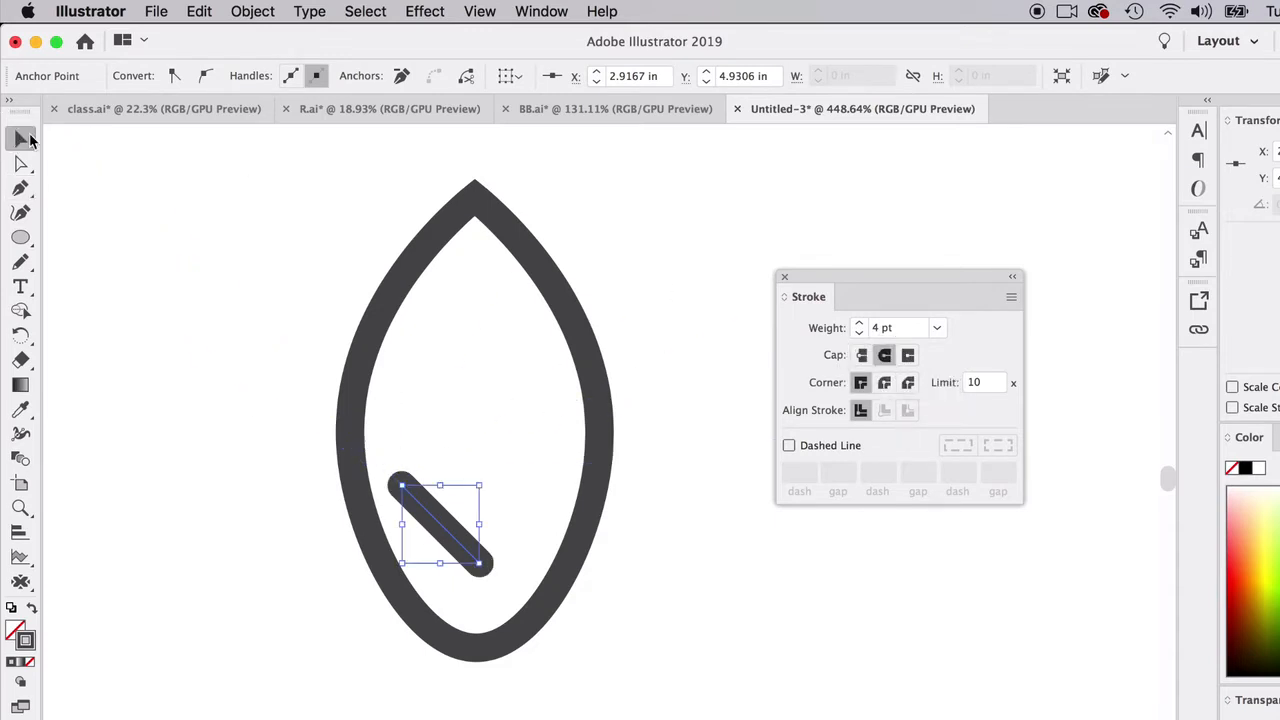
click(859, 334)
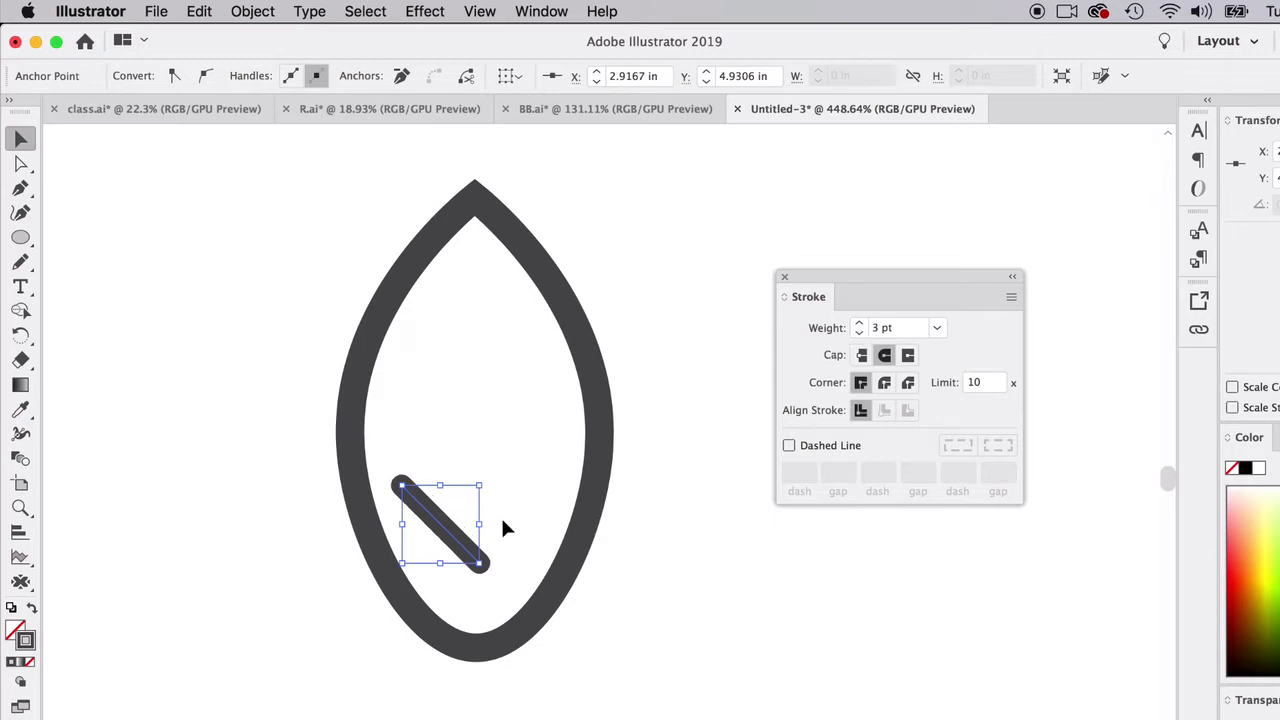
- Copy the diagonal line upward twice inside the leaf and adjust the middle copy so the three lines are evenly spaced
drag(434, 525, 441, 400)
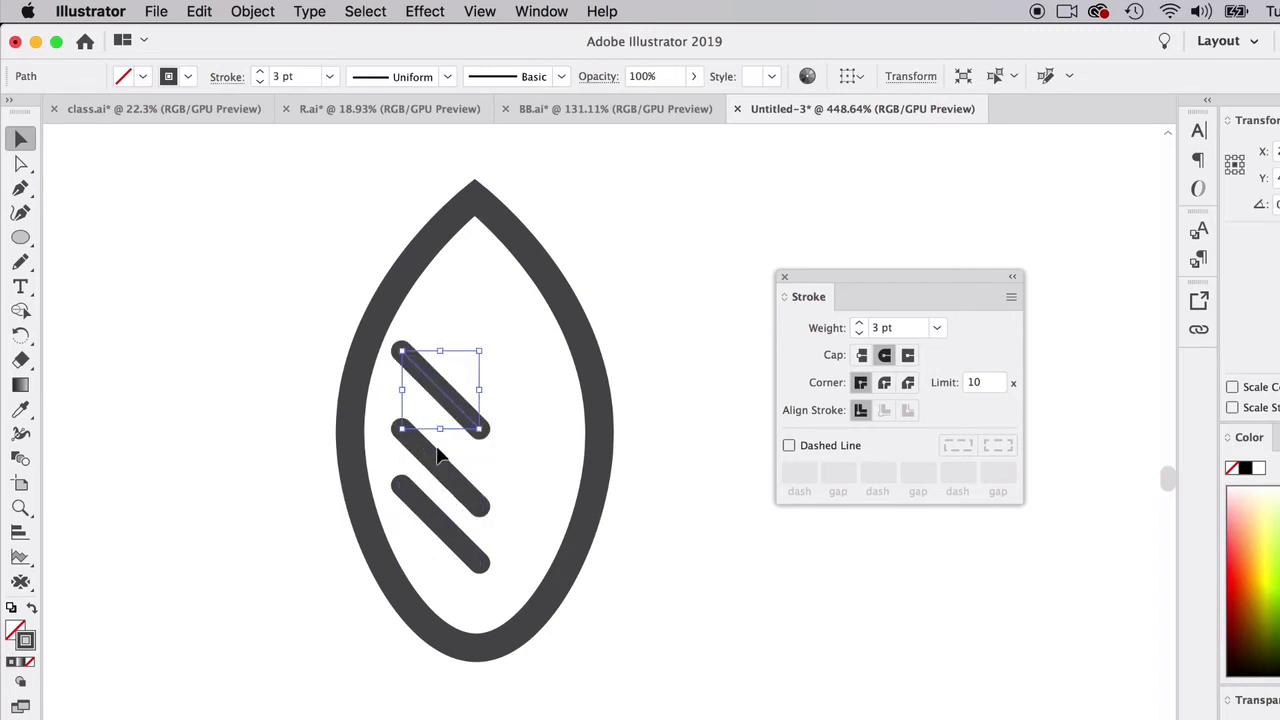
drag(437, 456, 436, 442)
click(446, 399)
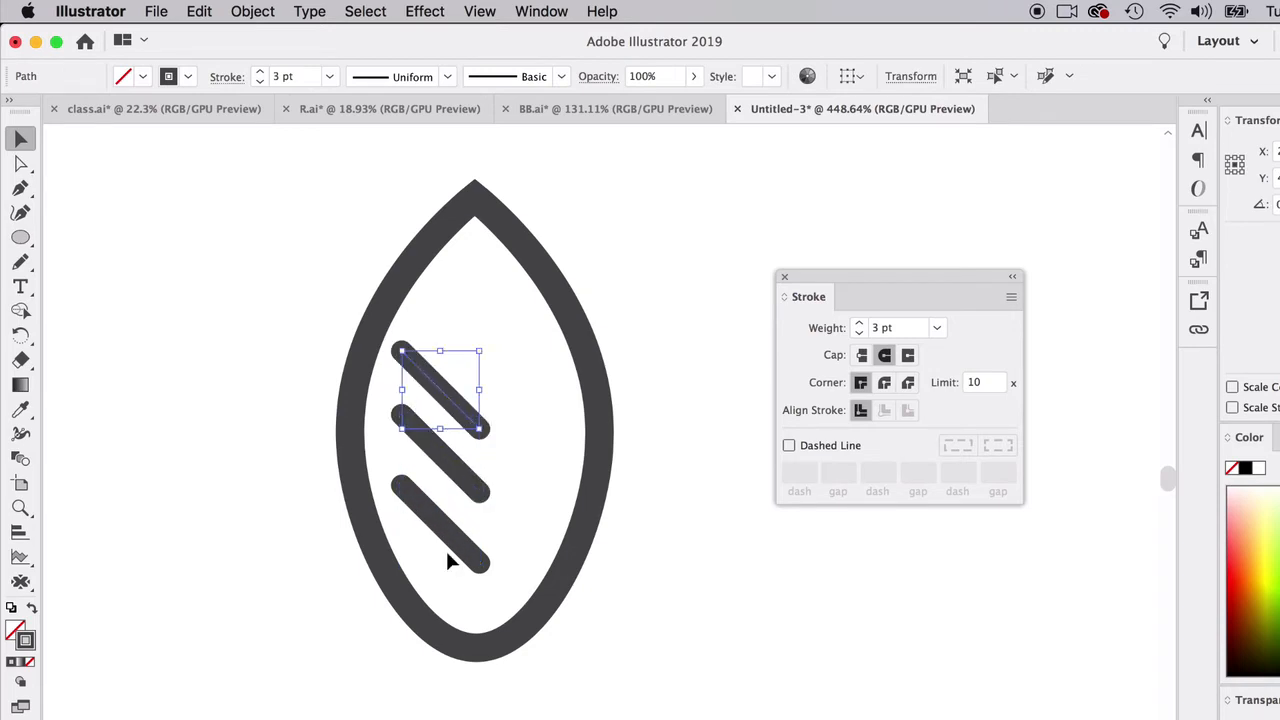
- Move the lower right endpoint of each of the three lines up and inward with the Direct Selection tool to shorten them
click(474, 366)
key(super+a)
click(397, 284)
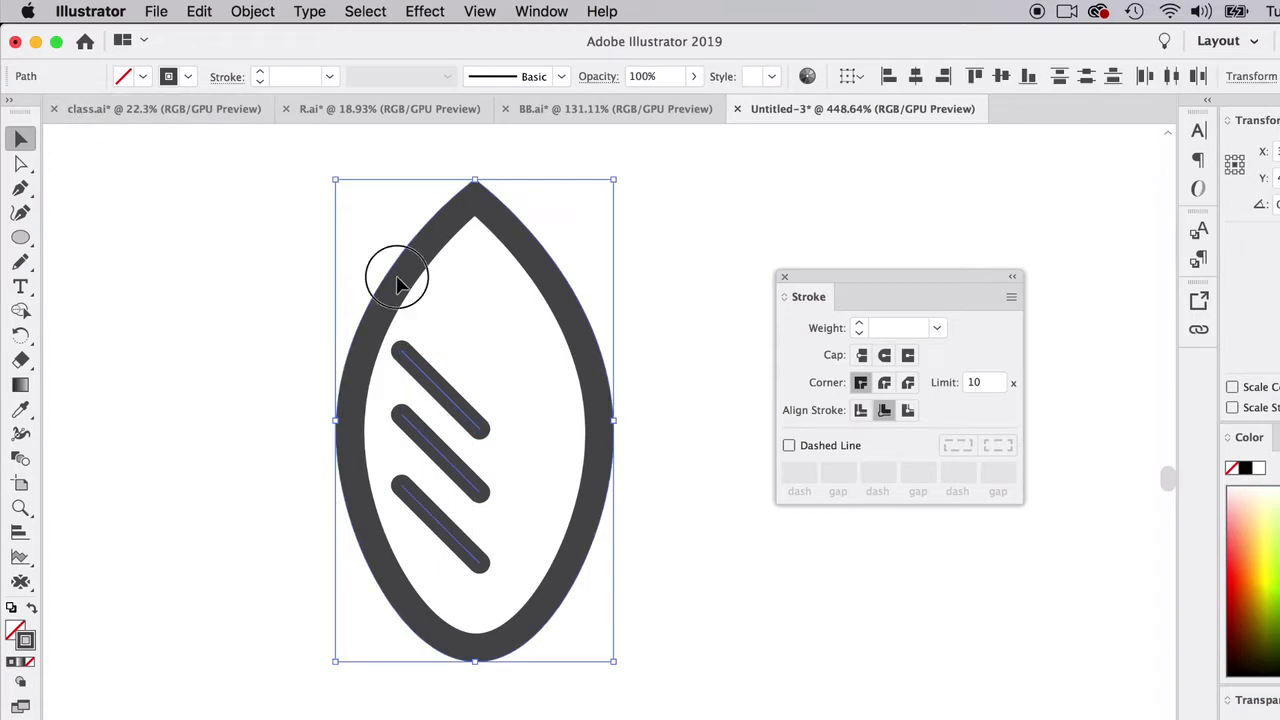
click(21, 163)
click(600, 506)
click(480, 430)
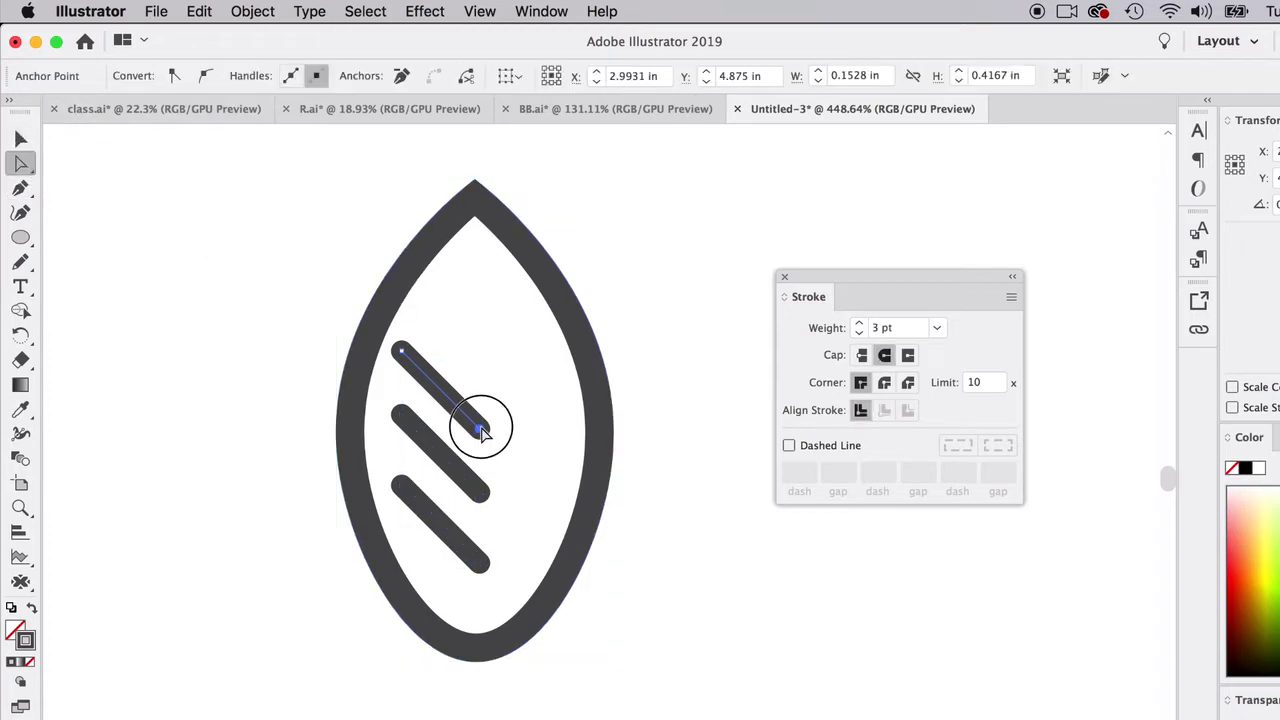
drag(480, 430, 468, 411)
drag(484, 494, 465, 458)
drag(484, 565, 463, 530)
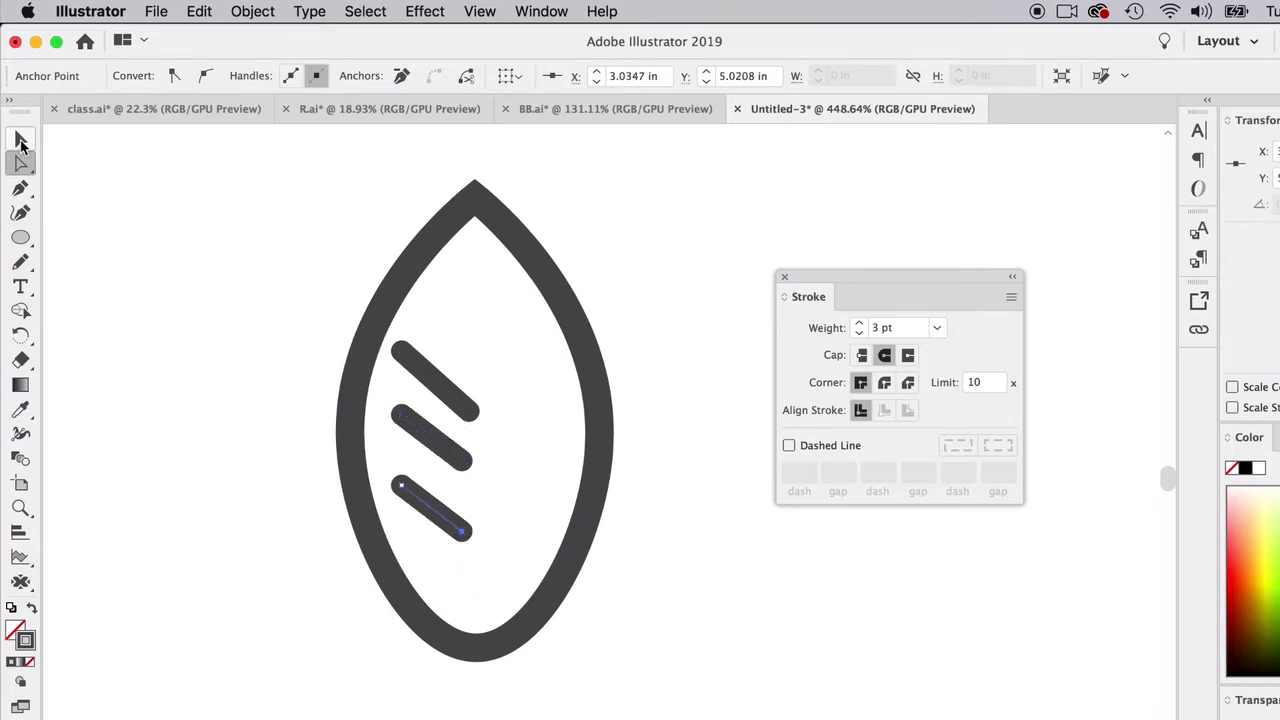
- Delete the two lower diagonal lines, keeping only the top one inside the leaf
click(22, 143)
key(Delete)
click(420, 438)
key(Delete)
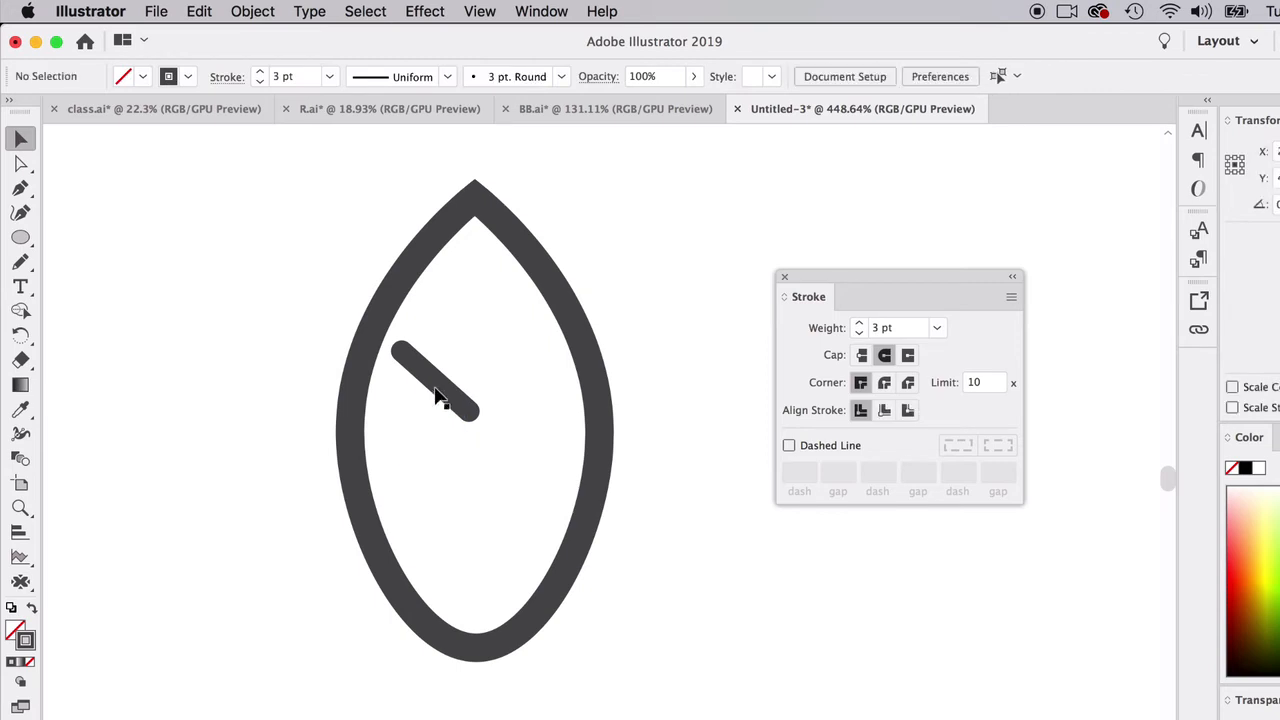
- Adjust both endpoints of the remaining line with the Direct Selection tool to make it shorter and less steep
click(437, 395)
click(22, 163)
click(400, 353)
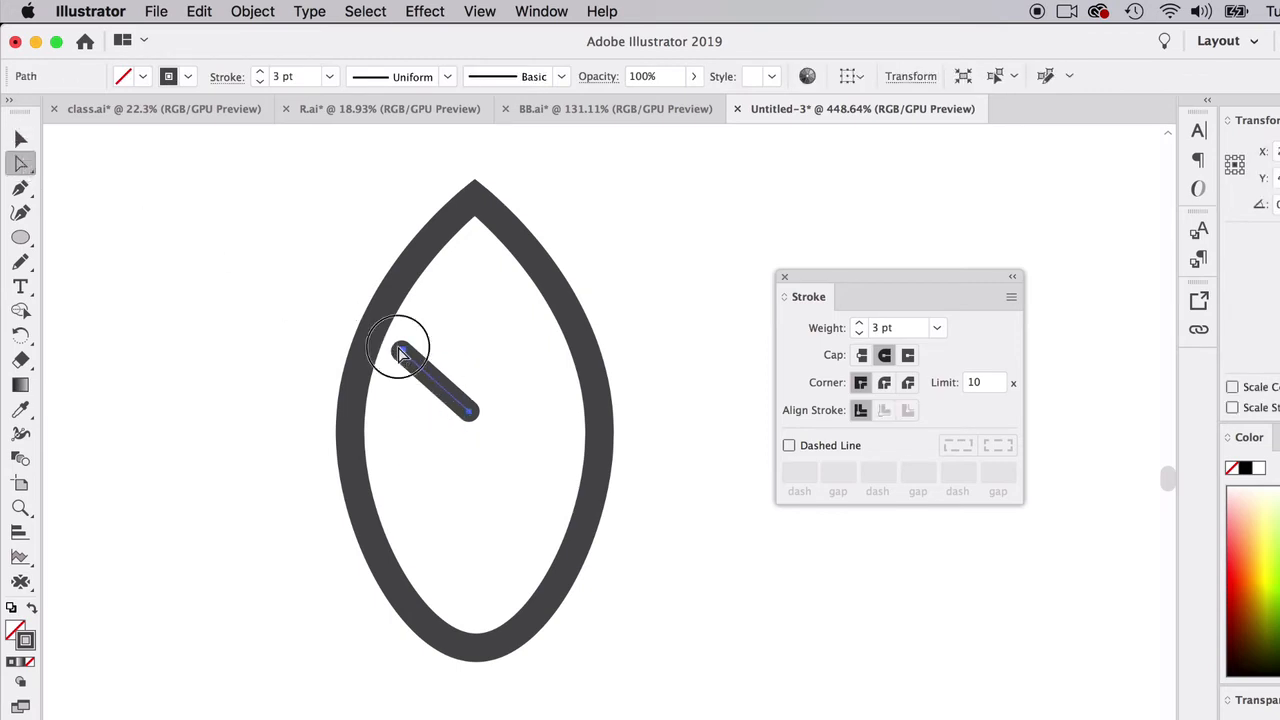
drag(400, 353, 404, 369)
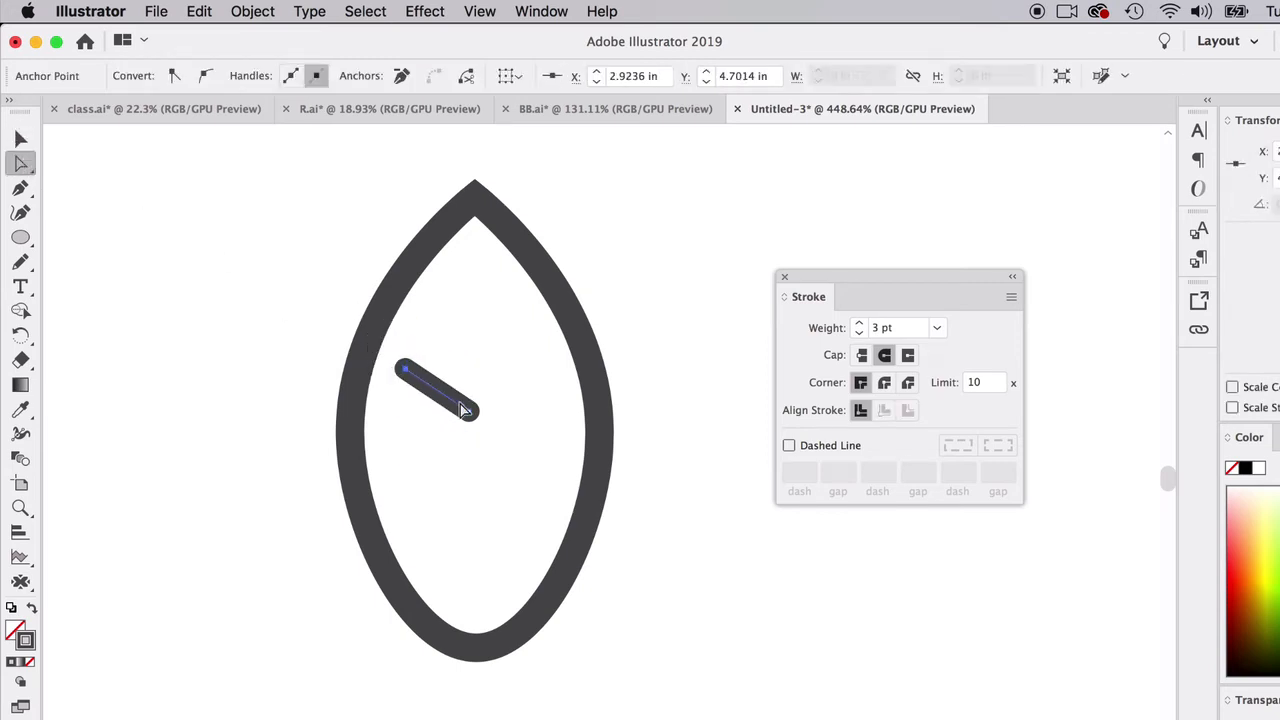
drag(475, 415, 462, 404)
- Copy the reshaped line straight down inside the leaf to build three evenly spaced parallel veins
click(22, 139)
click(114, 186)
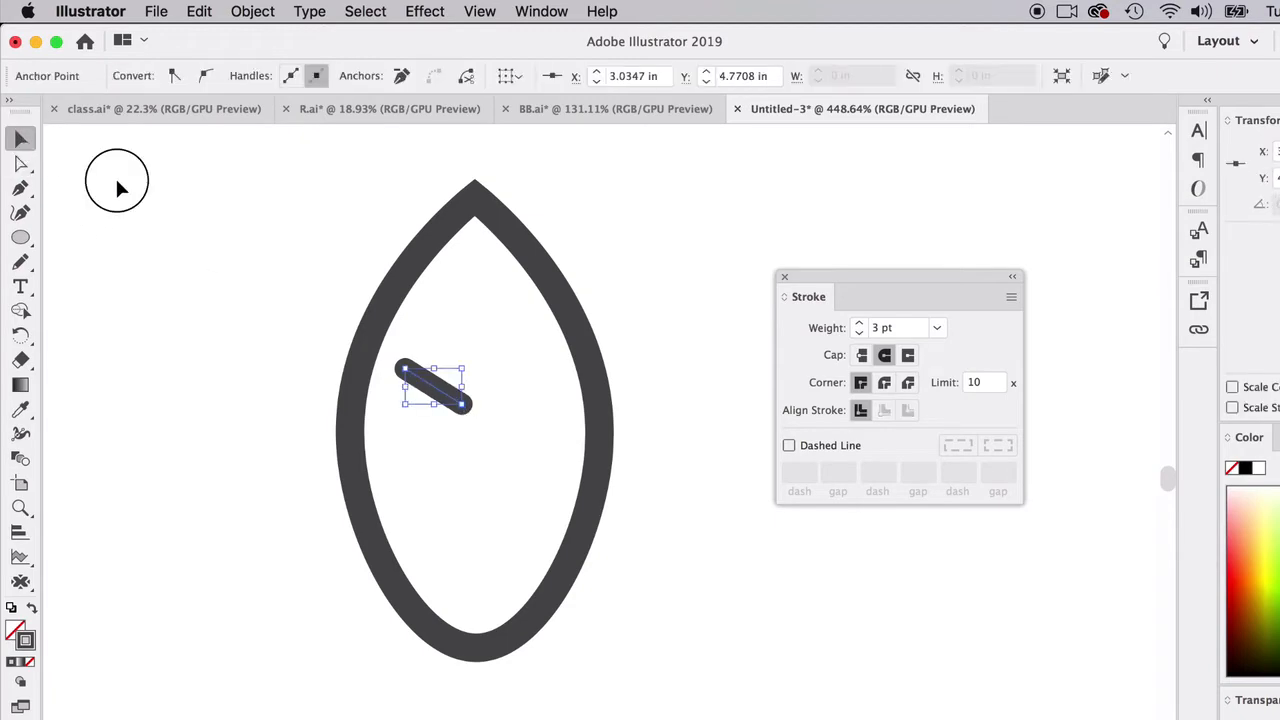
click(428, 393)
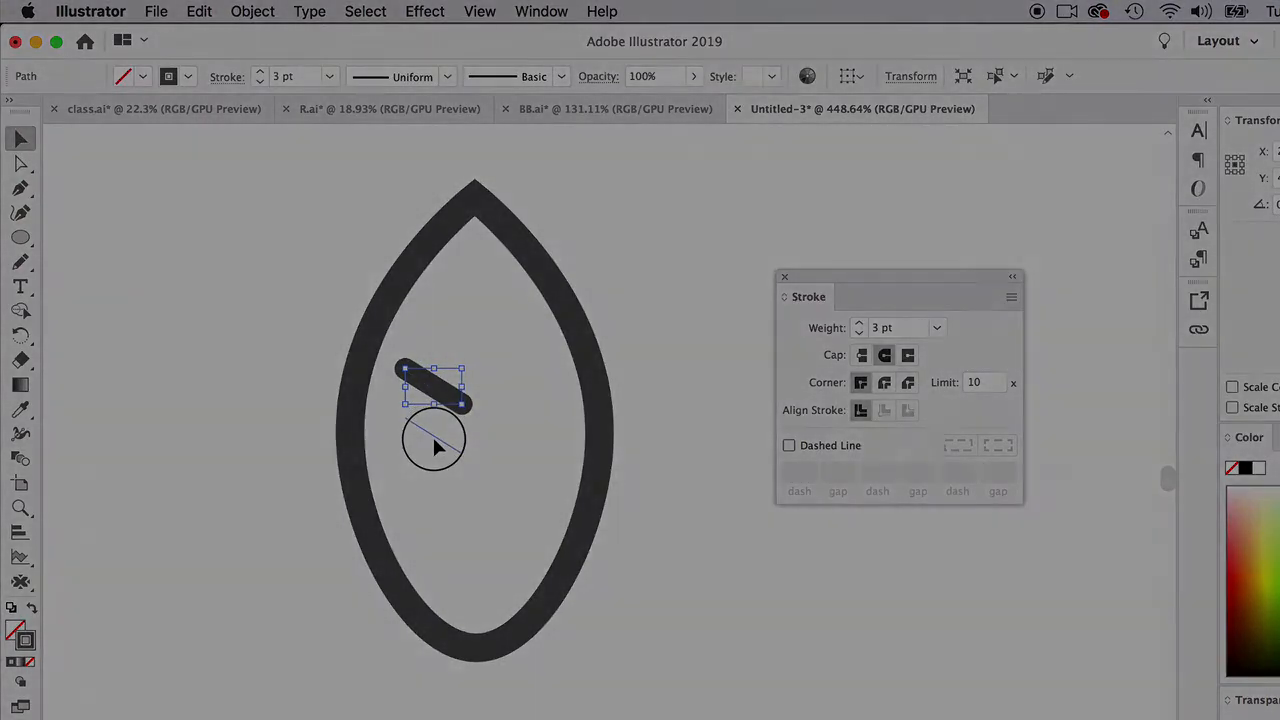
drag(432, 385, 428, 435)
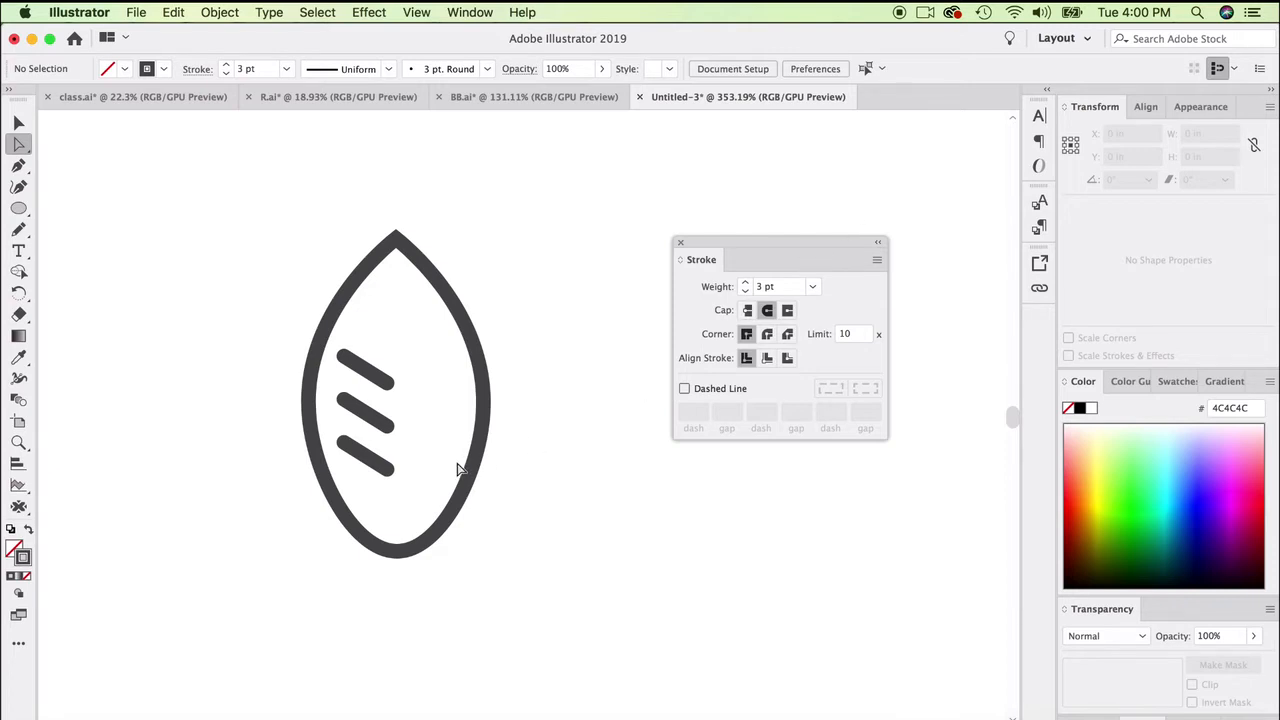
alt+scroll(458, 468, down, 10)
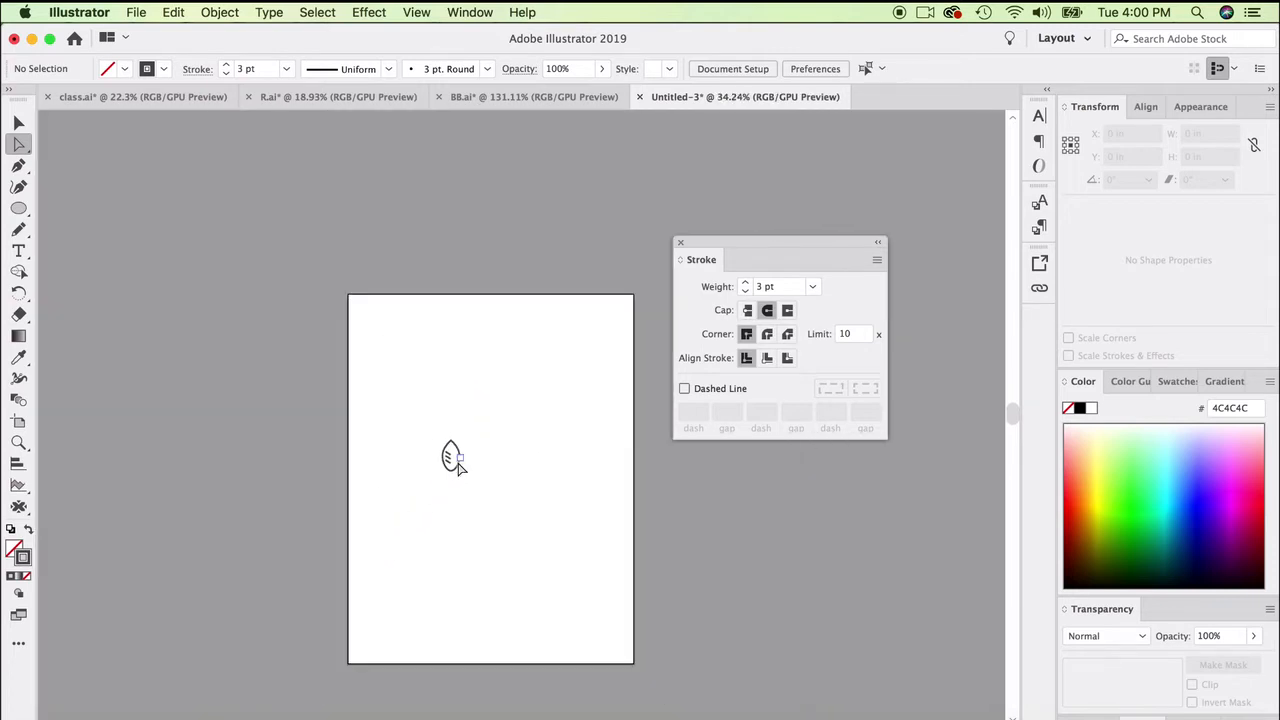
alt+scroll(456, 462, down, 2)
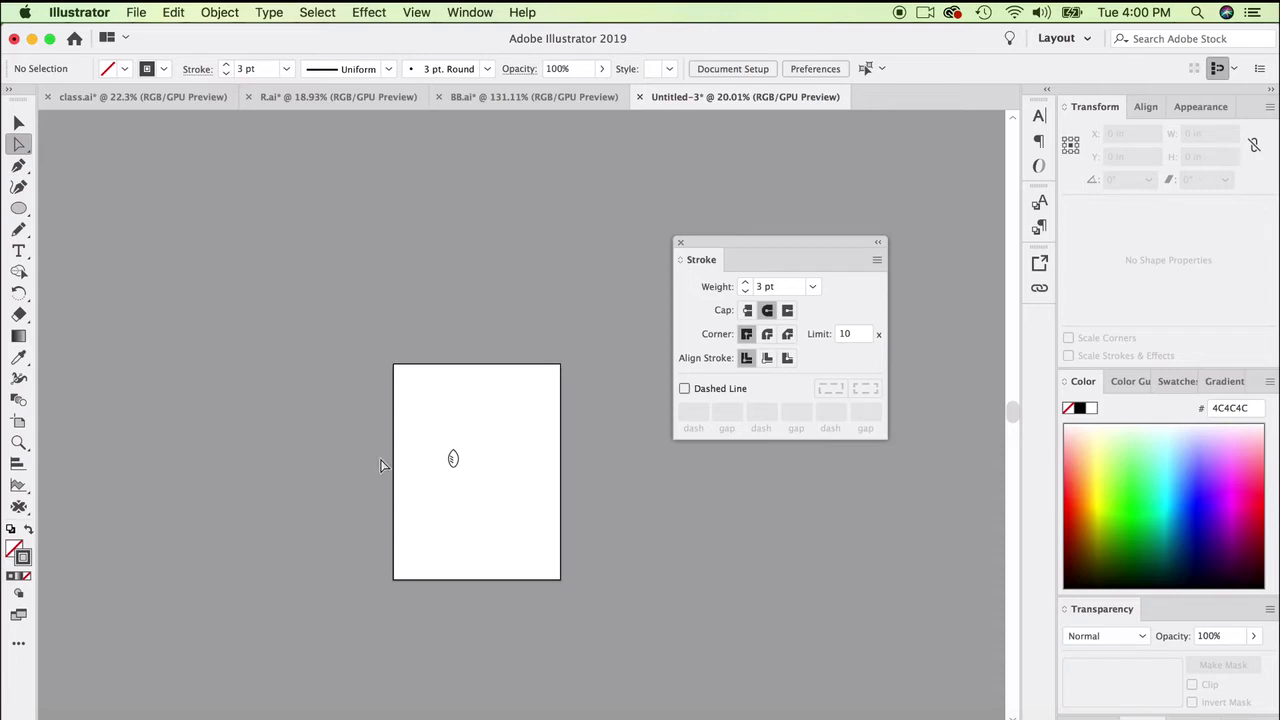
scroll(427, 486, up, 5)
scroll(427, 487, up, 6)
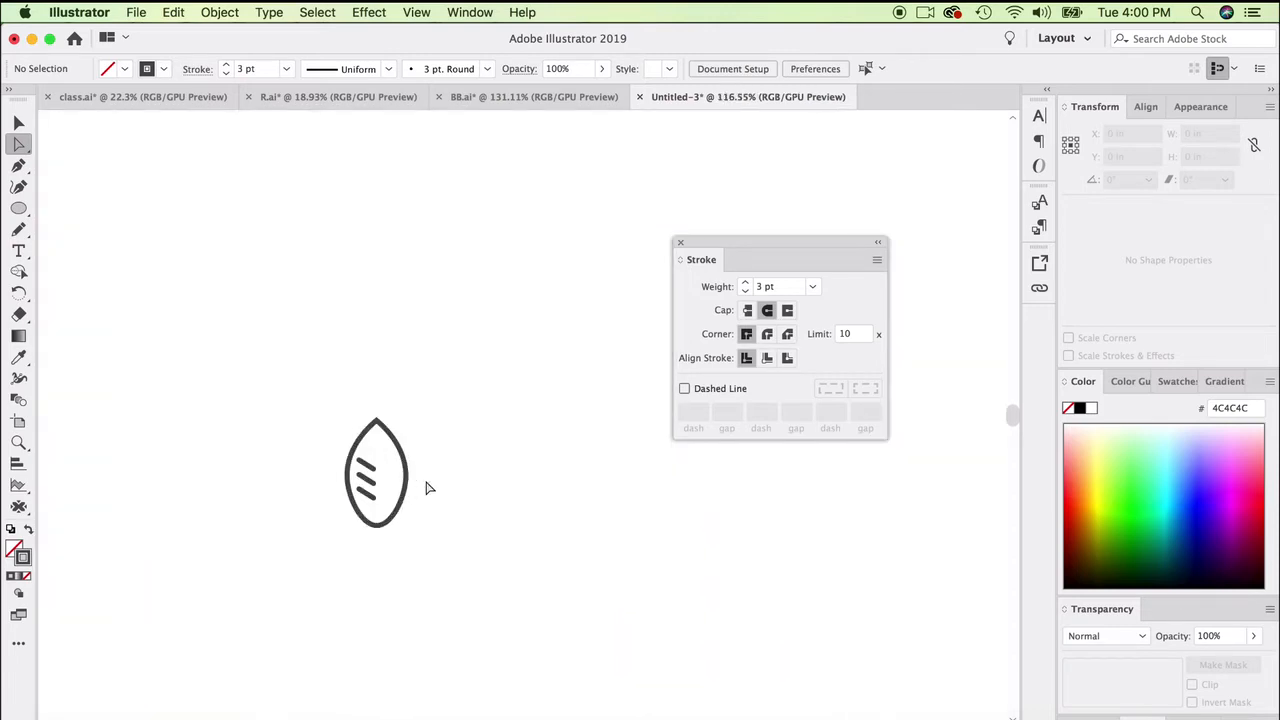
scroll(427, 487, up, 5)
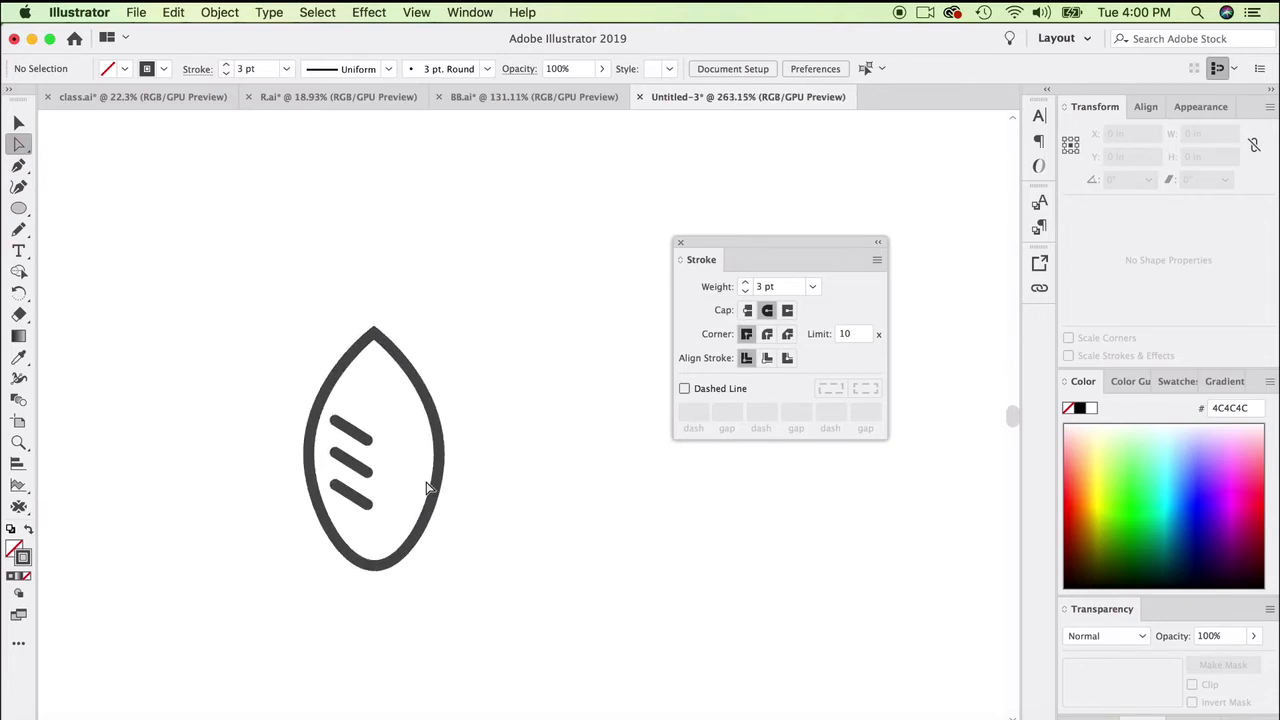
- Set the stroke weight of the leaf outline and its three veins to 4 pt
drag(229, 323, 485, 552)
click(746, 282)
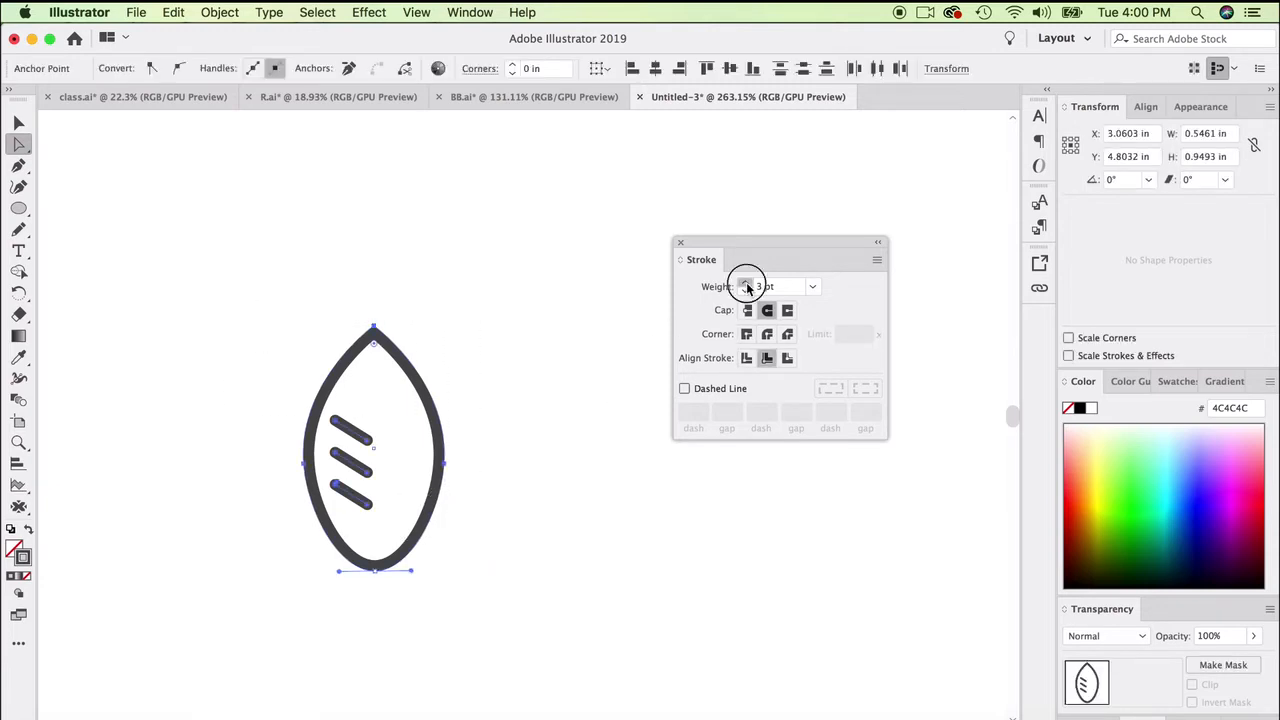
click(528, 343)
click(367, 435)
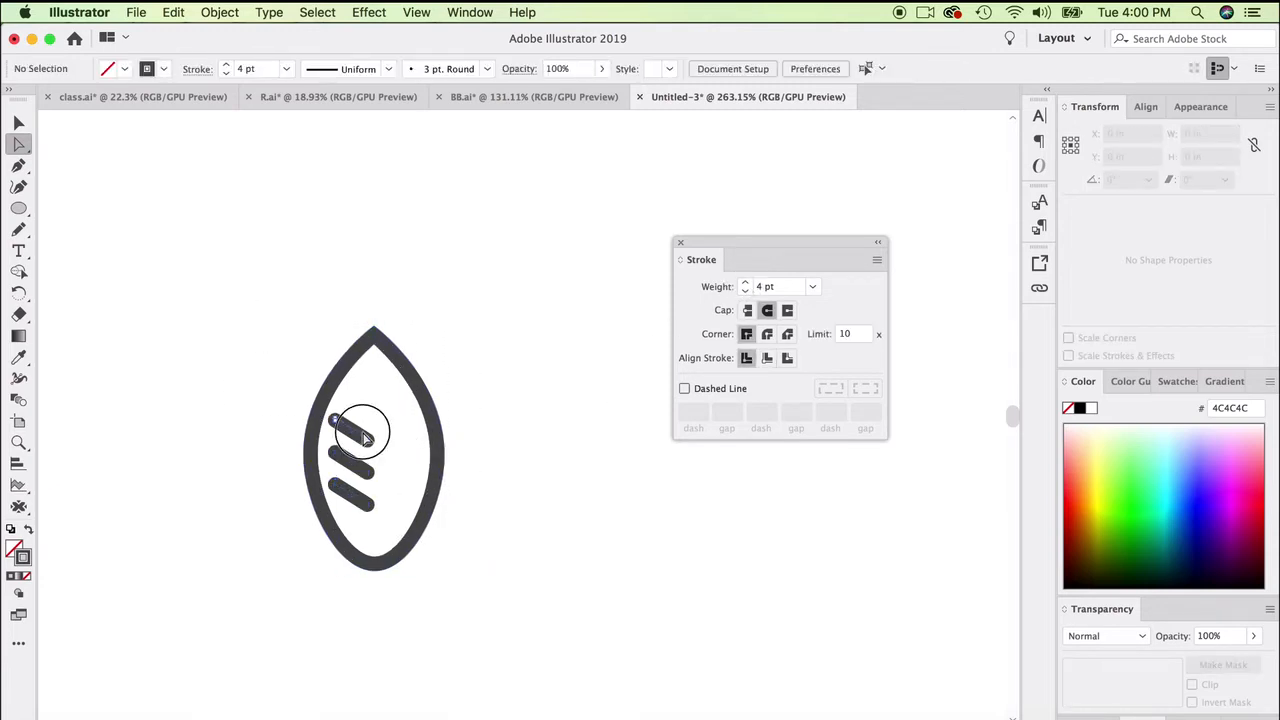
click(523, 440)
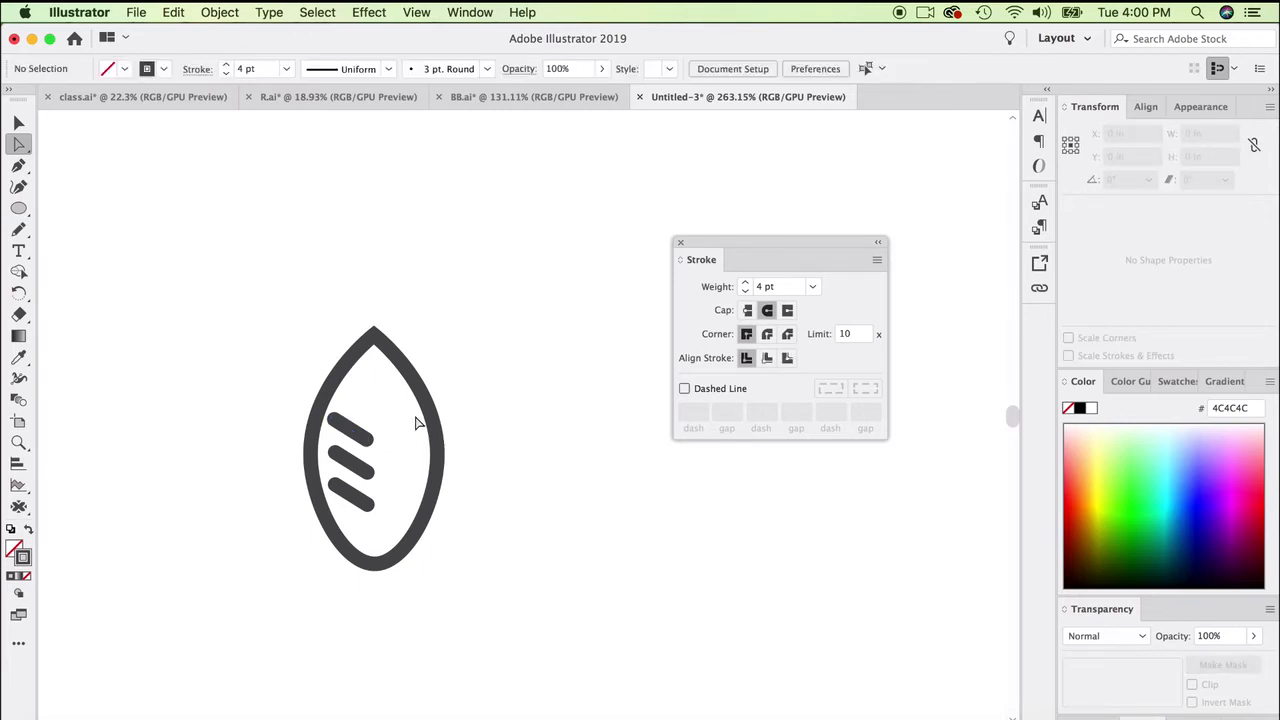
- Slightly round the pointed top corner of the leaf outline with its live corner widget
scroll(380, 515, up, 5)
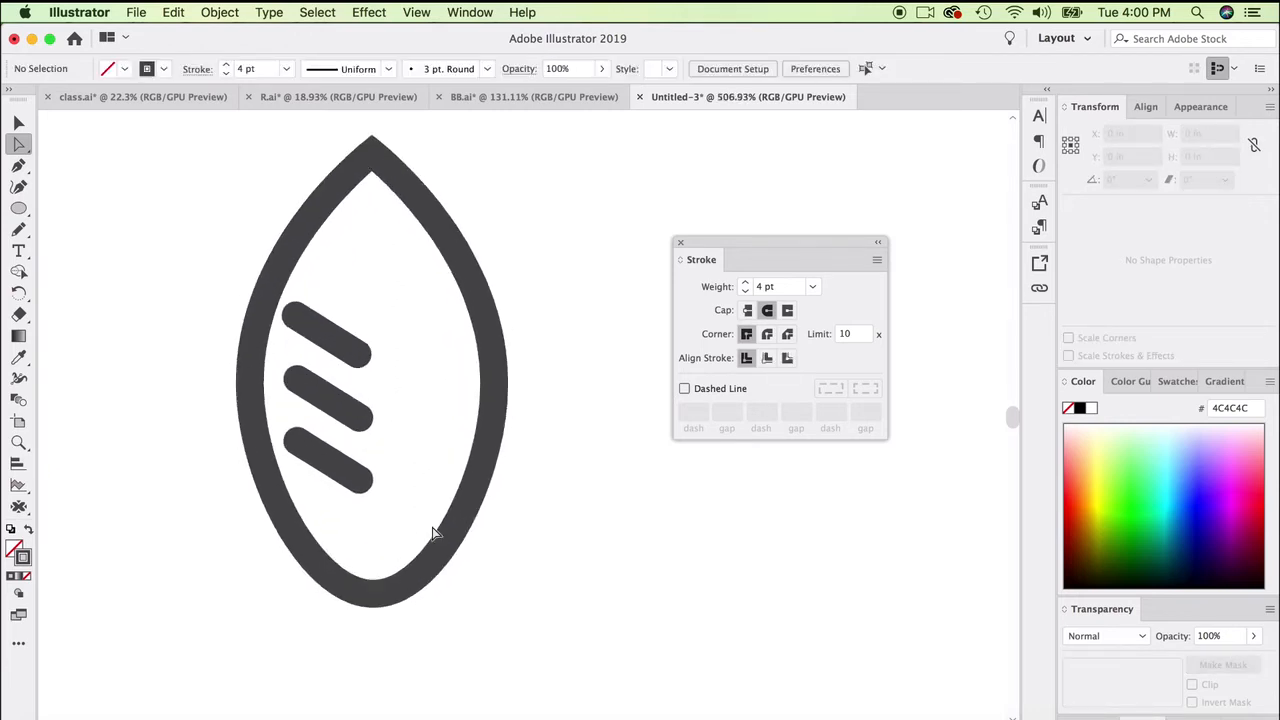
click(409, 214)
scroll(400, 220, up, 1)
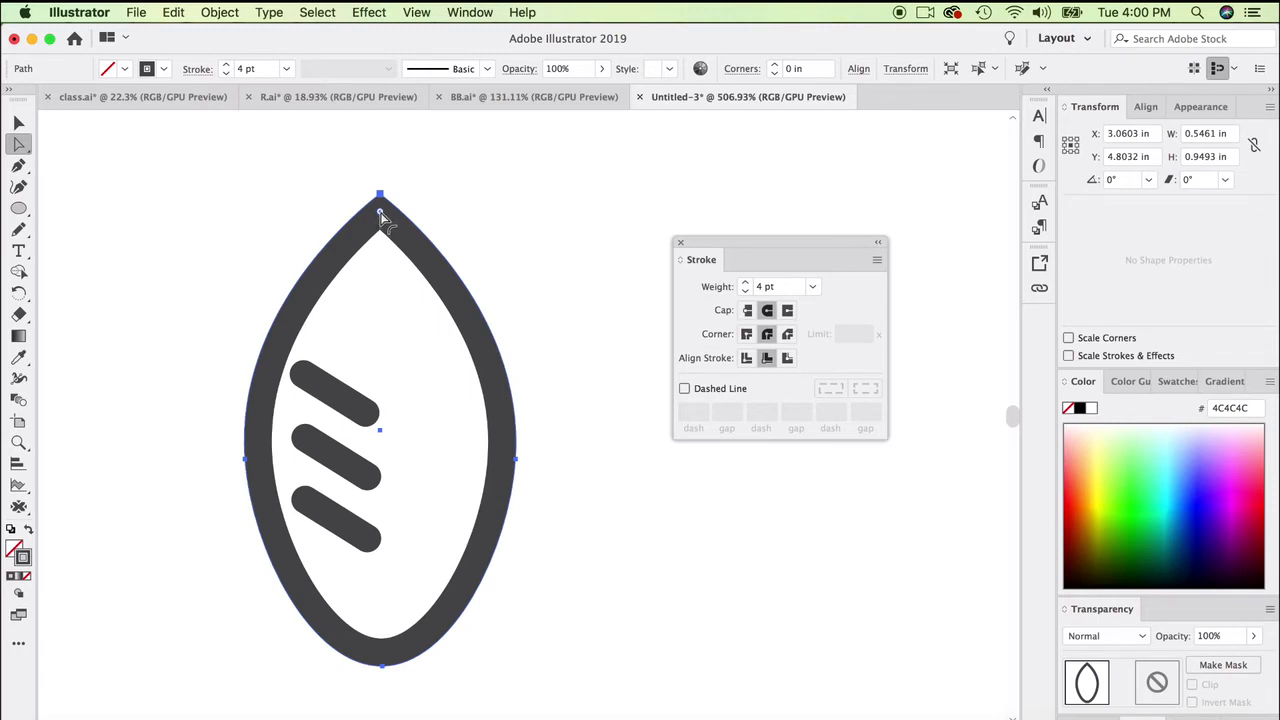
drag(380, 214, 381, 222)
click(452, 206)
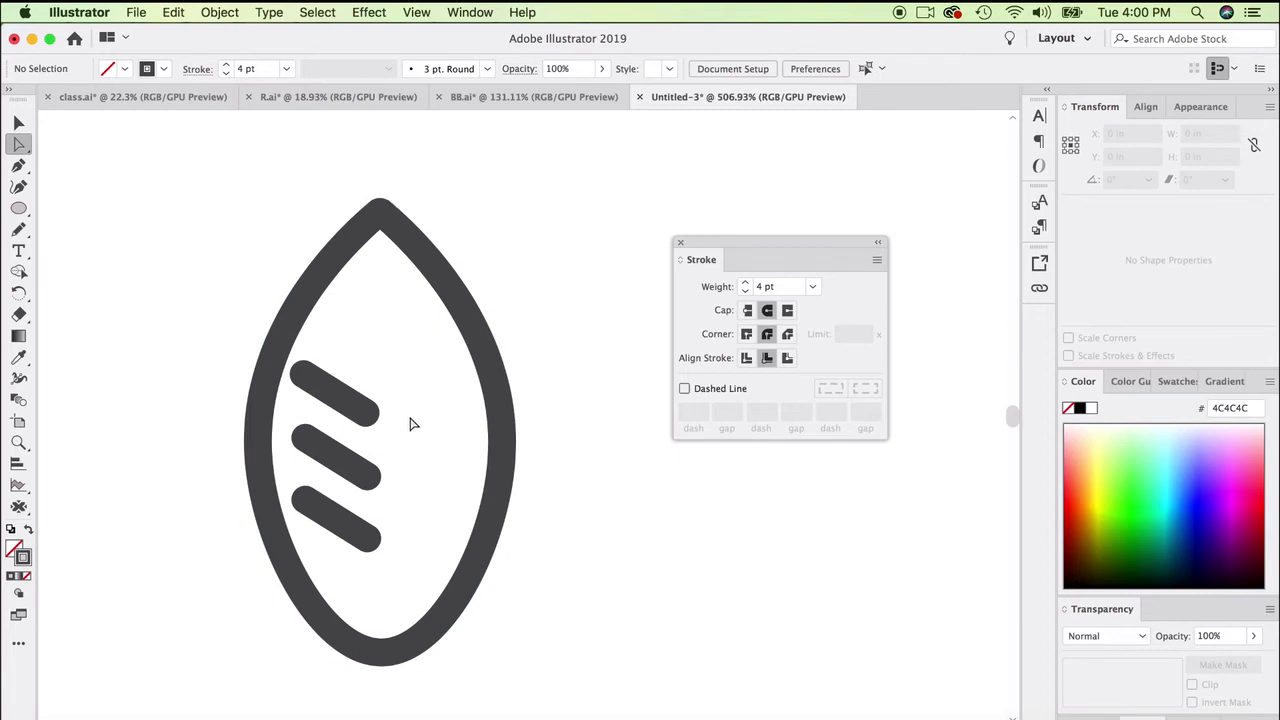
- Convert the leaf's rounded bottom anchor point into a sharp corner with the Curvature tool
click(392, 658)
scroll(123, 303, down, 1)
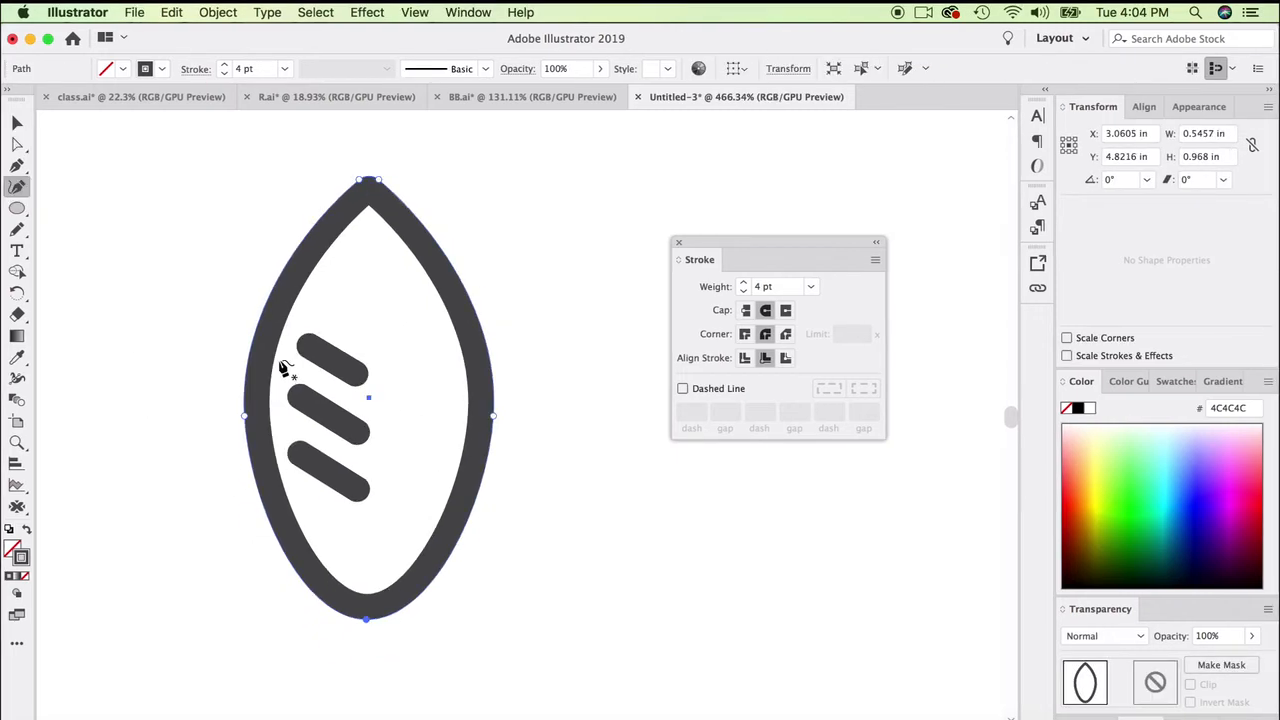
double_click(366, 619)
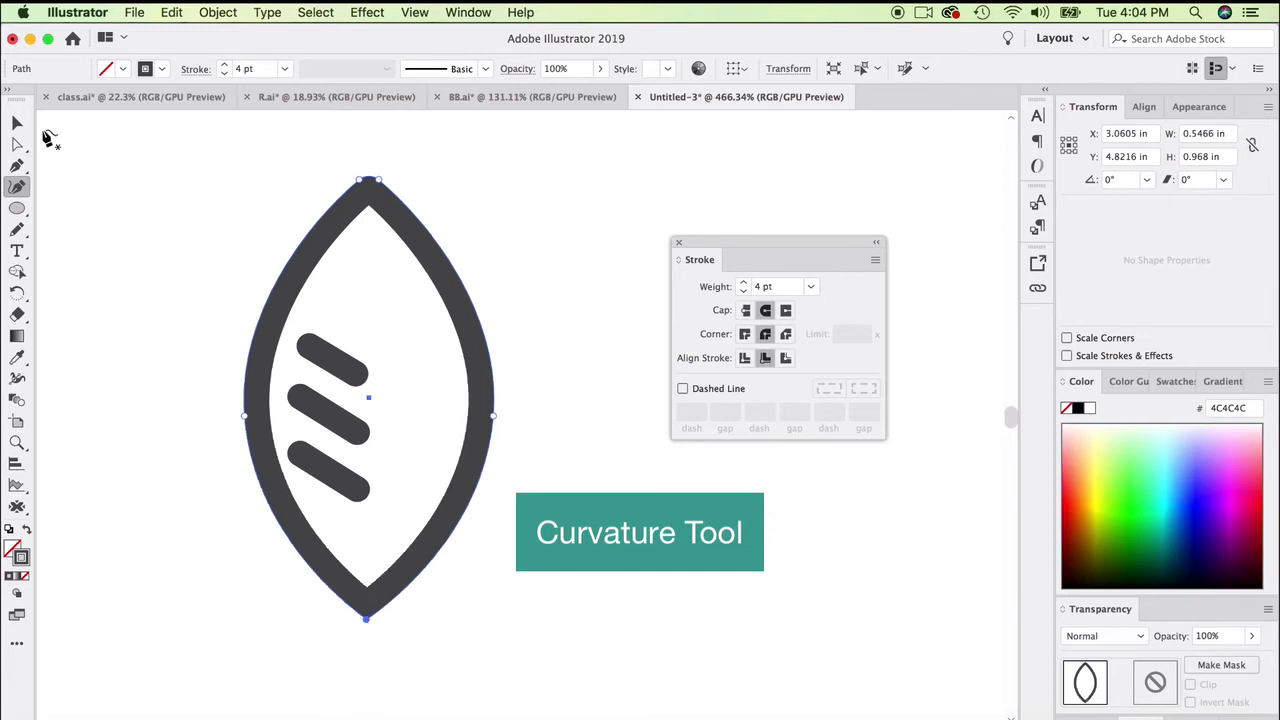
click(17, 123)
click(50, 142)
- Taper the three veins with the Width tool by narrowing the stroke at each upper left endpoint
click(325, 470)
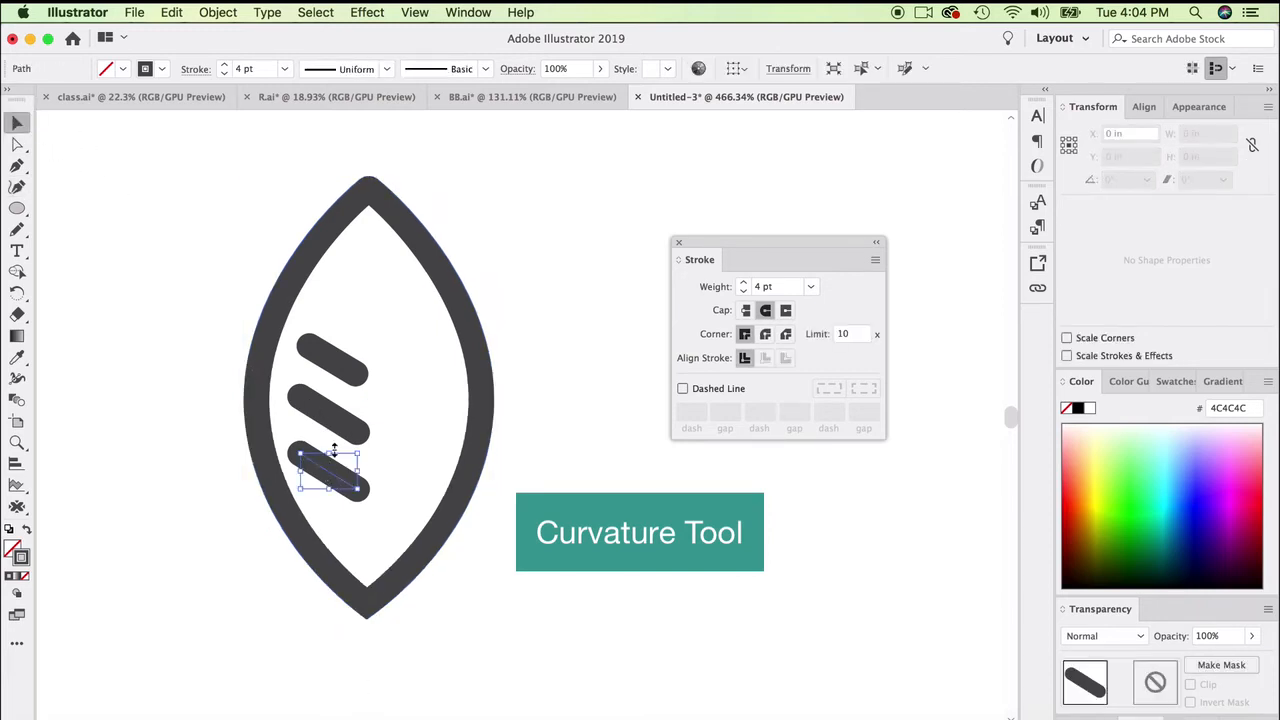
shift+click(328, 412)
shift+click(338, 366)
click(17, 378)
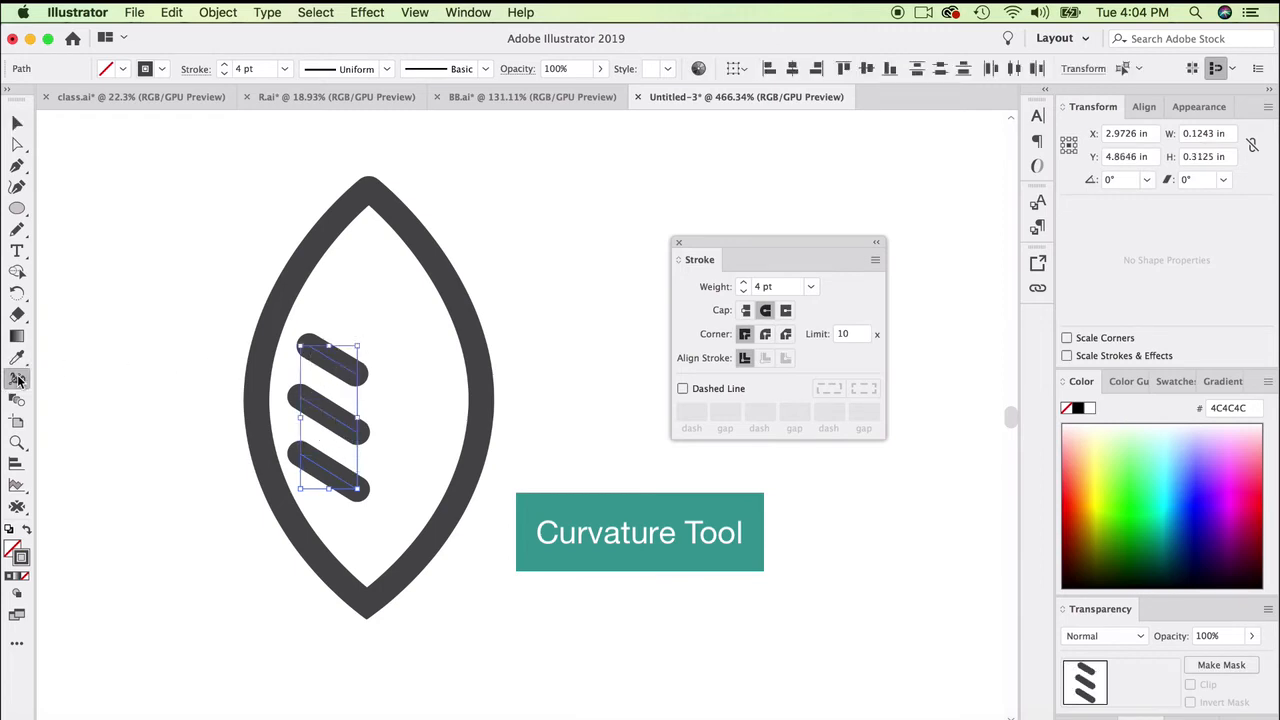
scroll(301, 452, up, 2)
scroll(301, 462, up, 2)
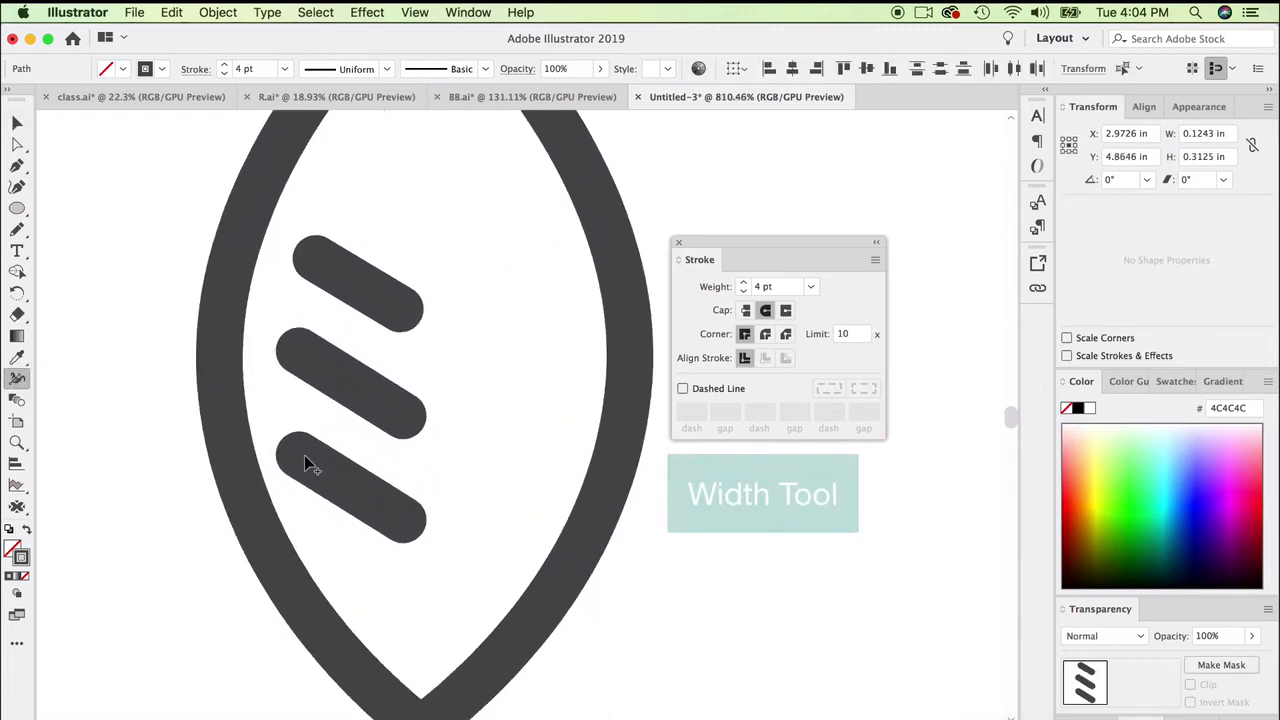
drag(301, 462, 294, 466)
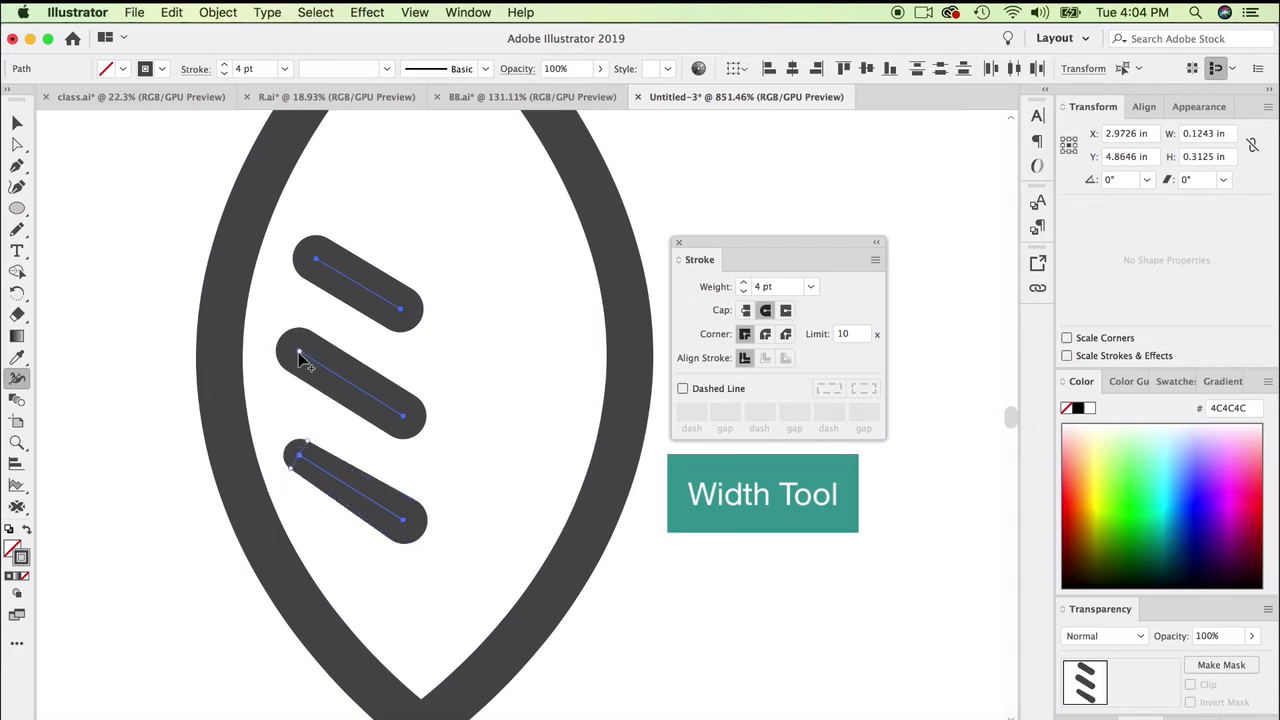
drag(299, 352, 291, 355)
drag(311, 257, 303, 271)
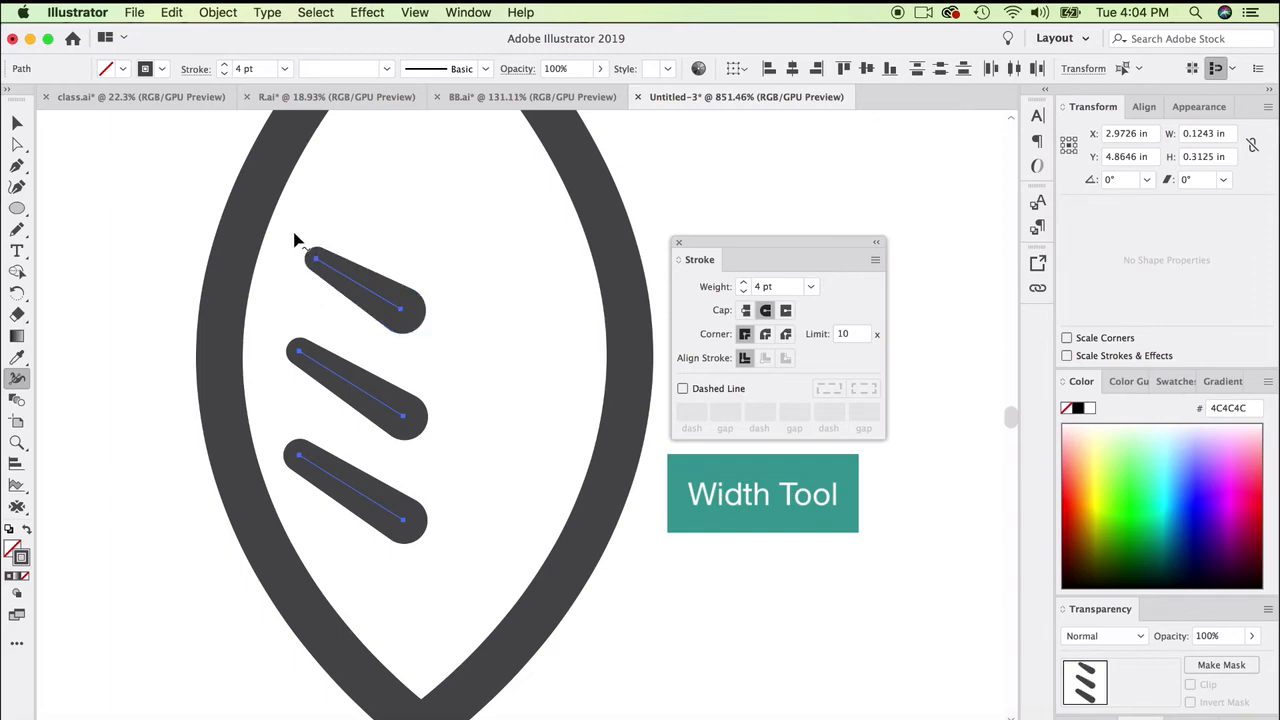
key(v)
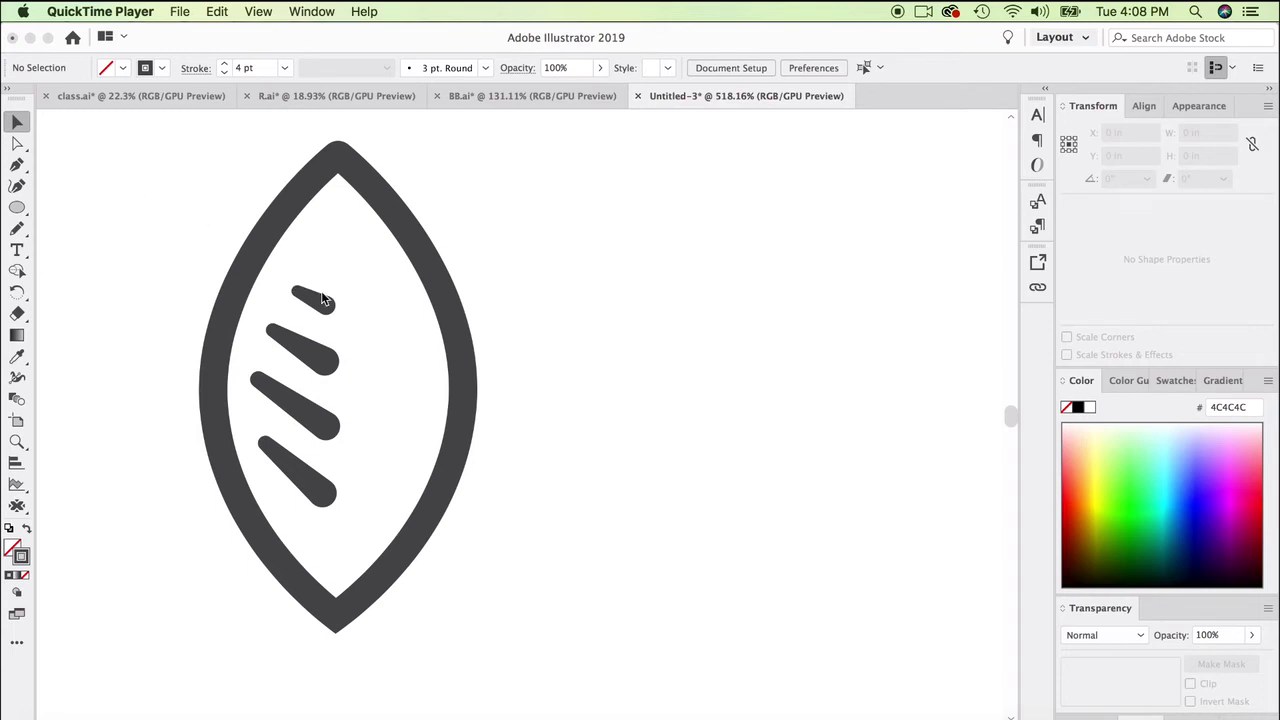
- Duplicate the leaf outline, swap the copy's stroke and fill to make it solid, and place it exactly over the original leaf
click(521, 318)
click(452, 324)
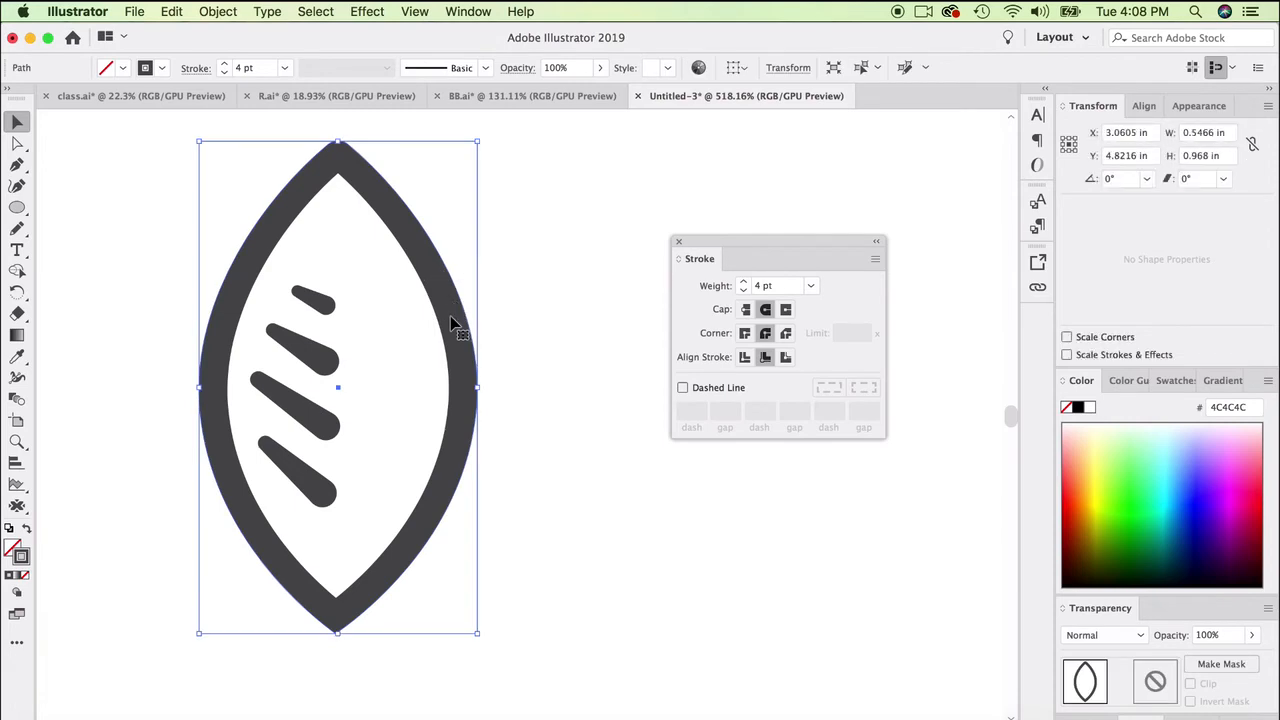
drag(440, 331, 588, 334)
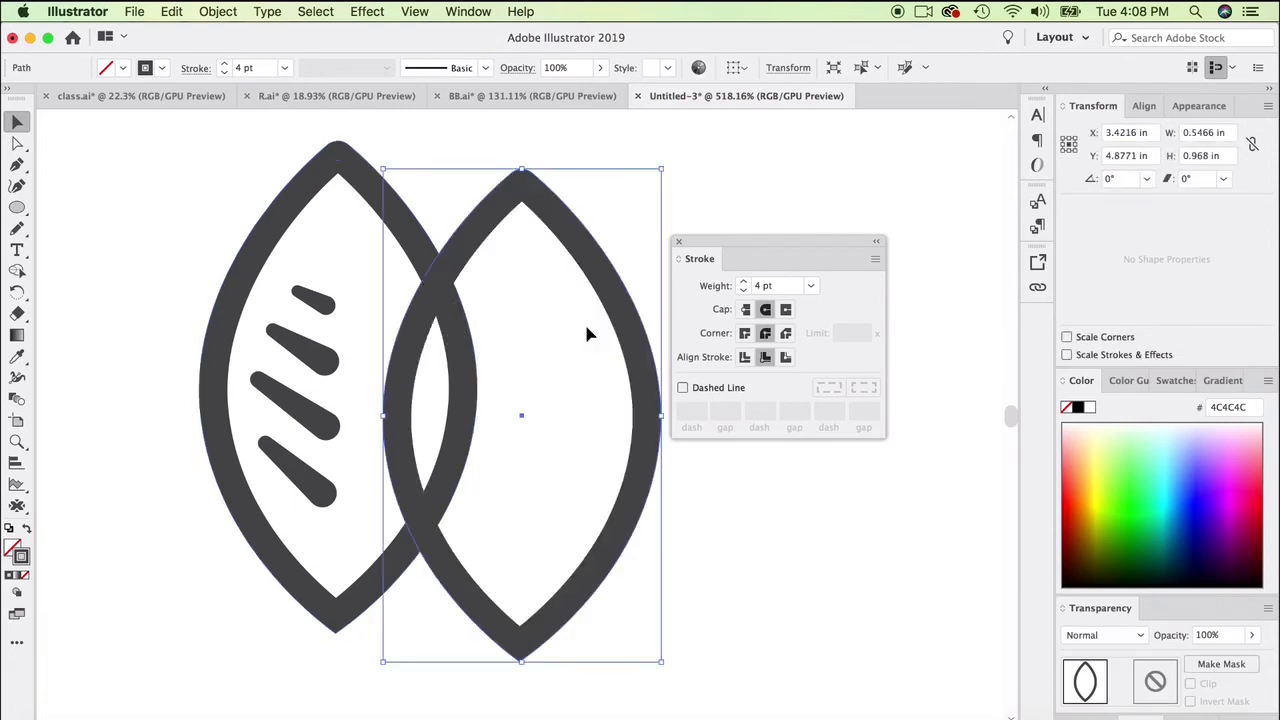
click(25, 534)
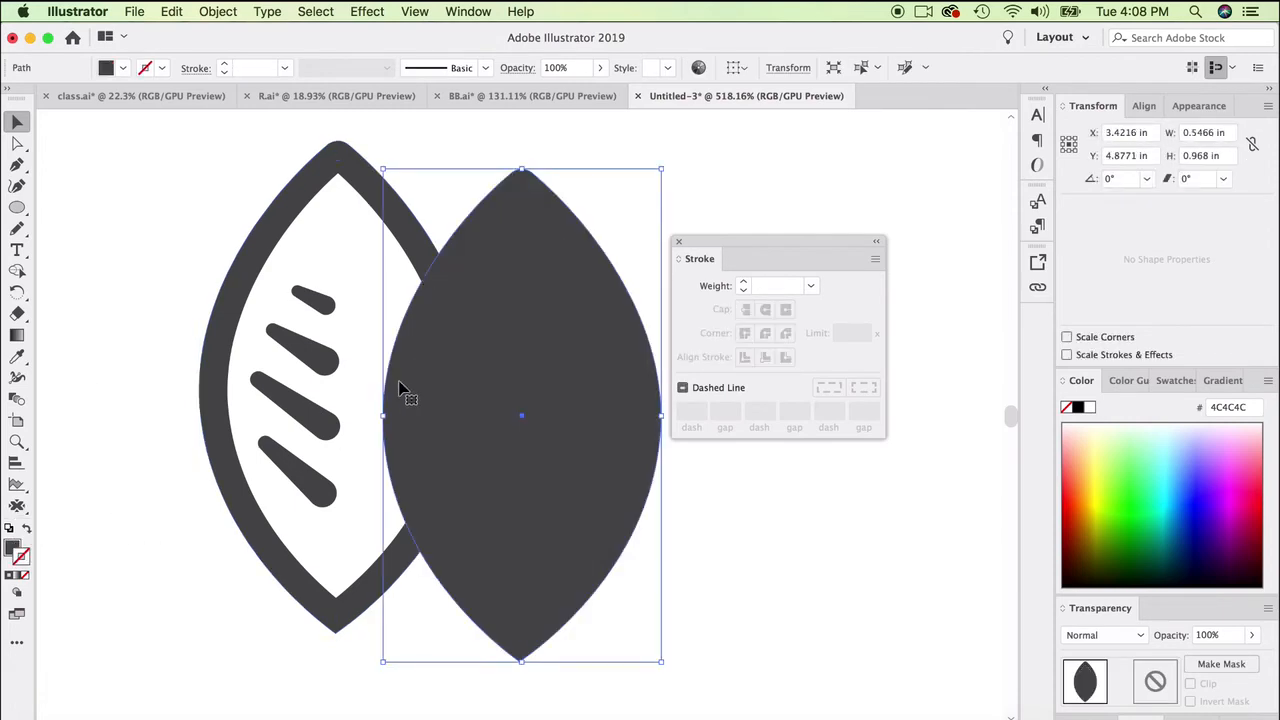
drag(271, 371, 264, 357)
- Send the solid leaf copy to the back and fill it with bright green 00DE4C
right_click(368, 261)
mouse_move(463, 531)
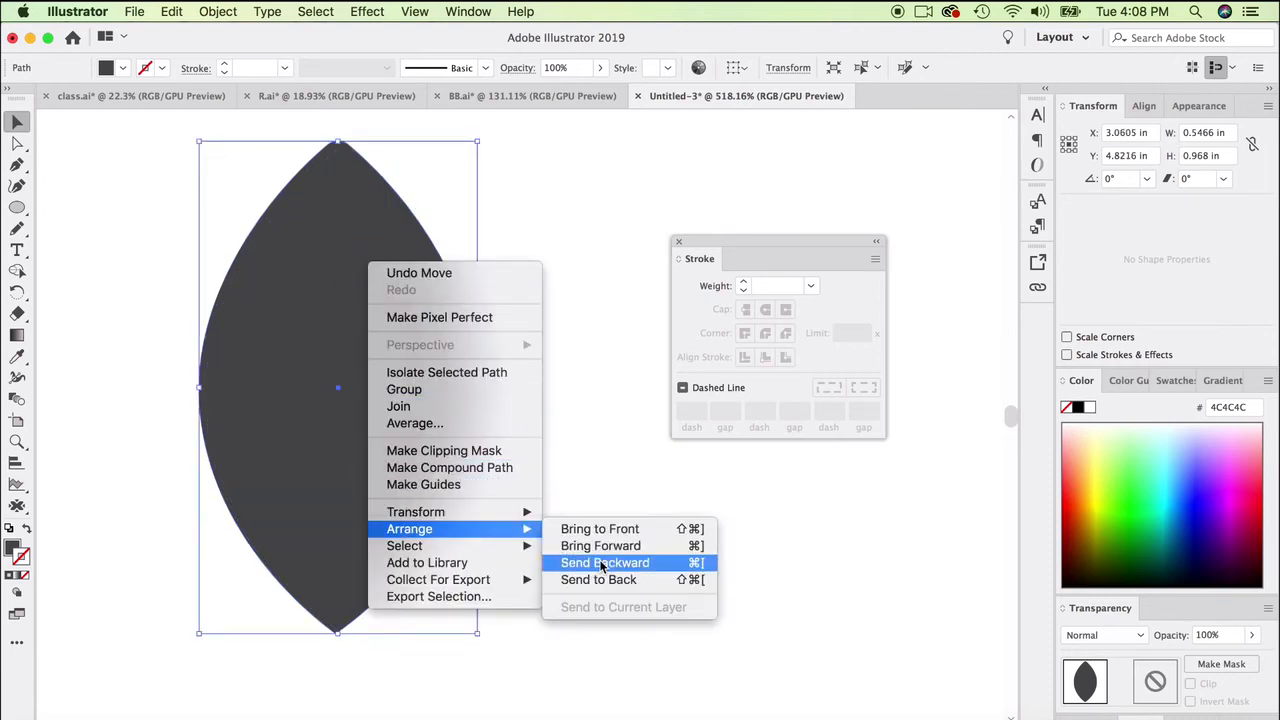
click(612, 585)
click(1128, 486)
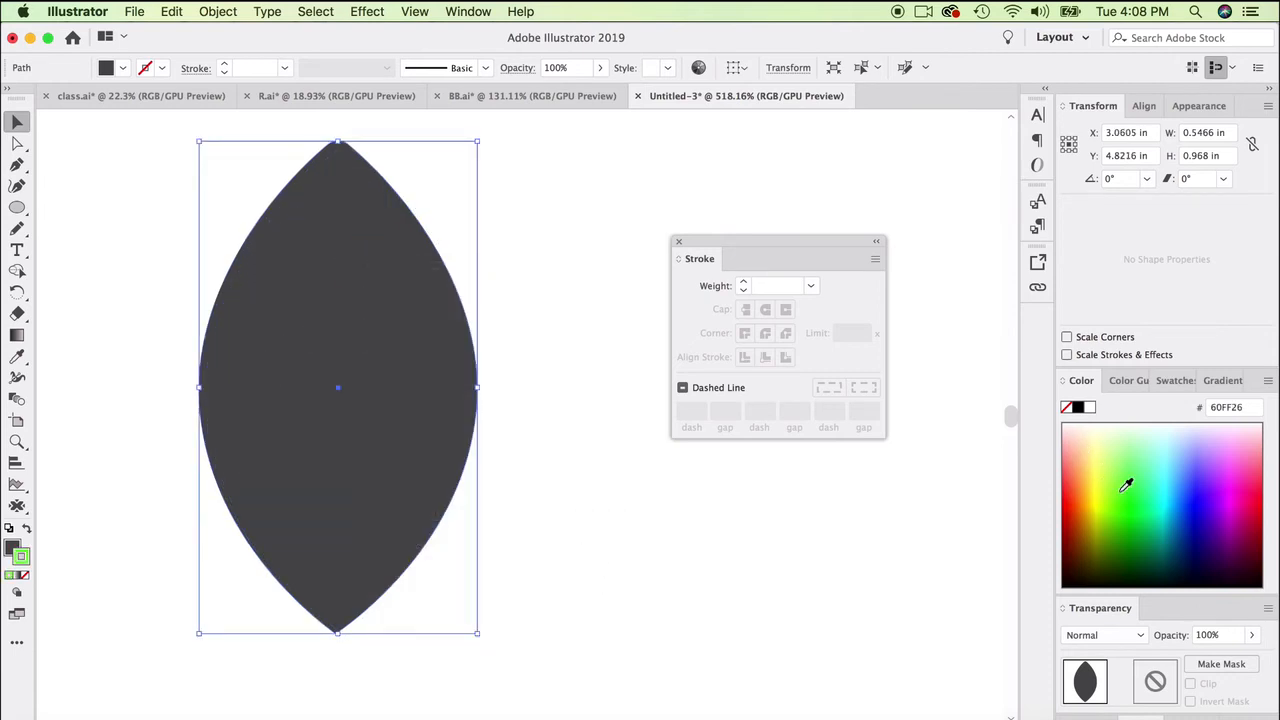
key(super+z)
click(12, 545)
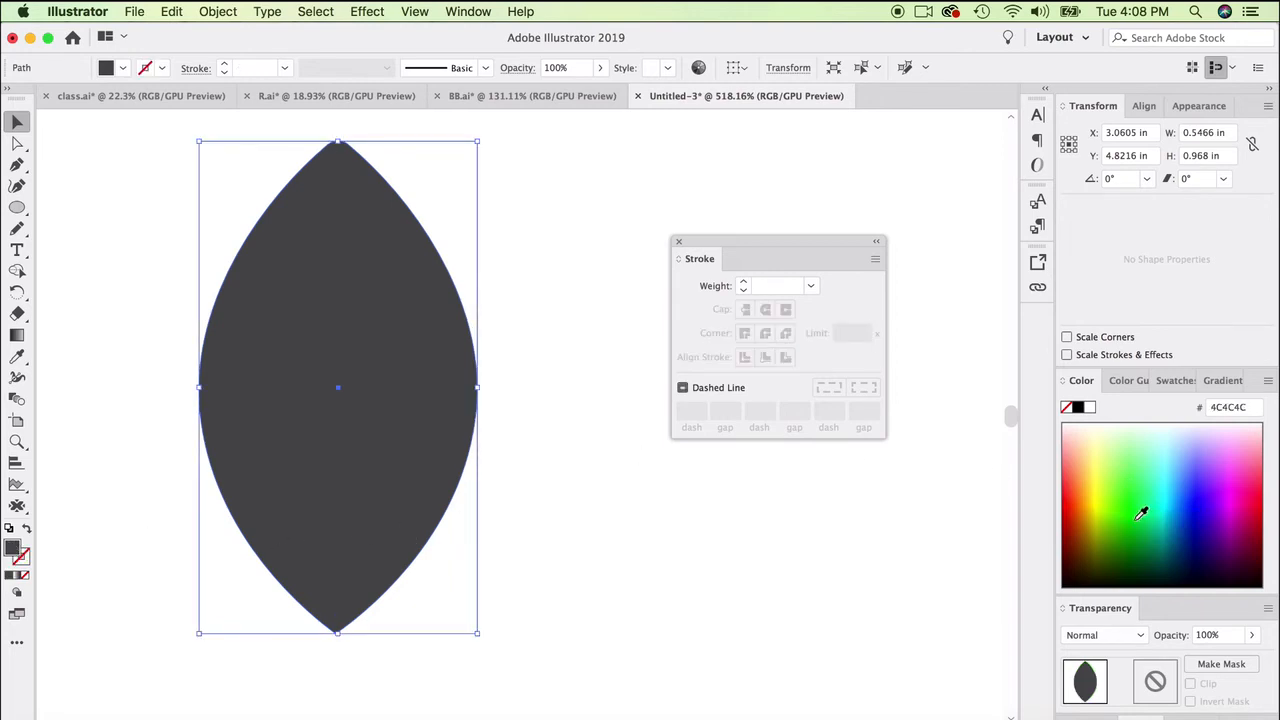
click(1145, 507)
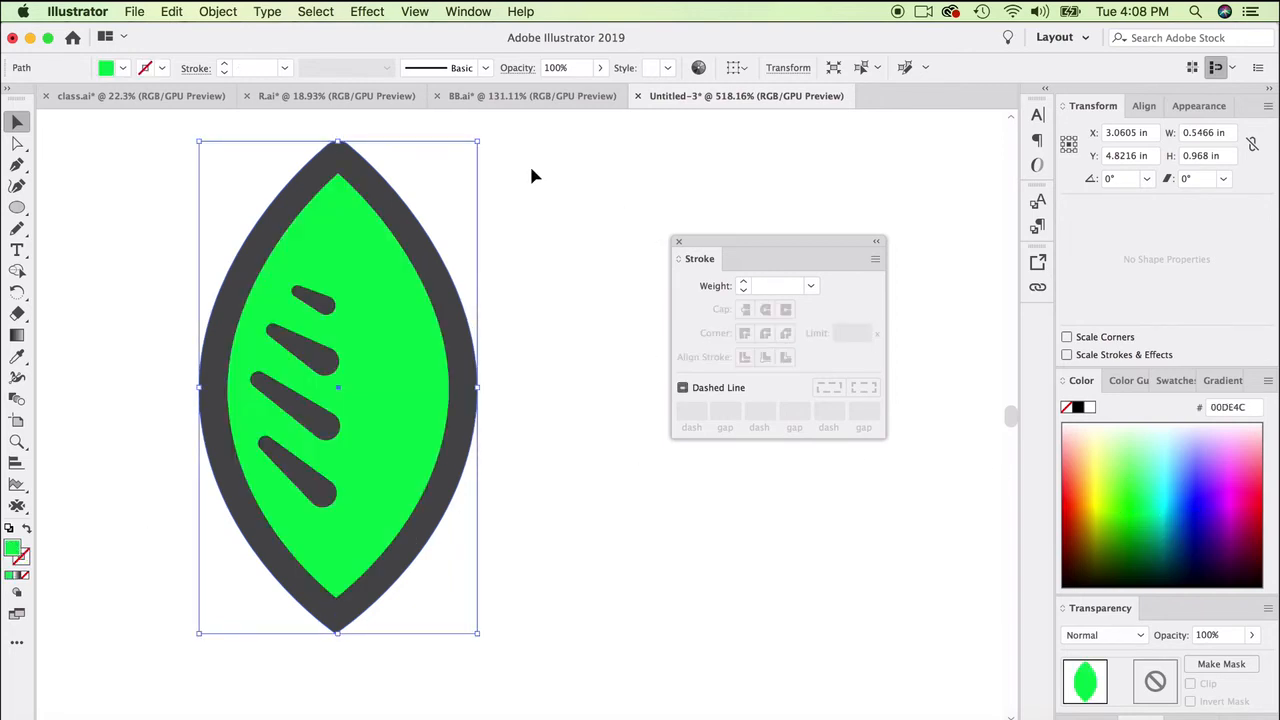
click(563, 175)
- Set the stroke weight of the dark leaf outline to 3.5 pt
click(401, 244)
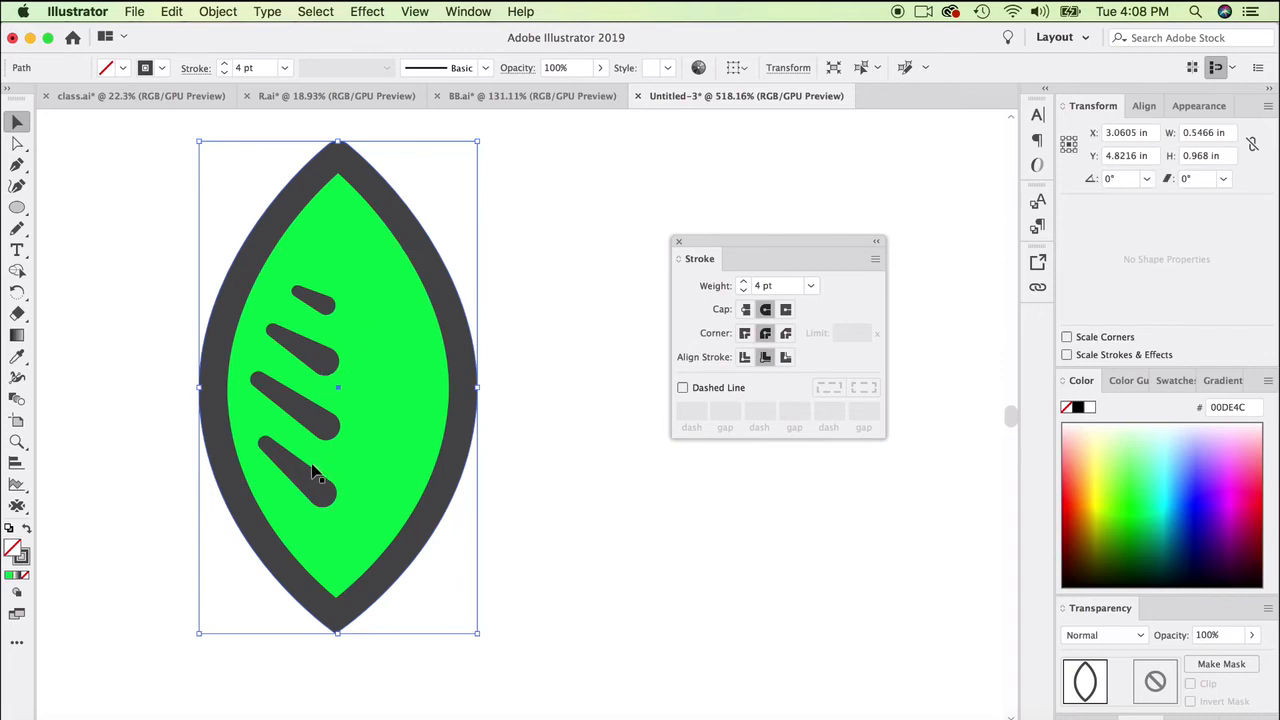
click(217, 11)
mouse_move(240, 390)
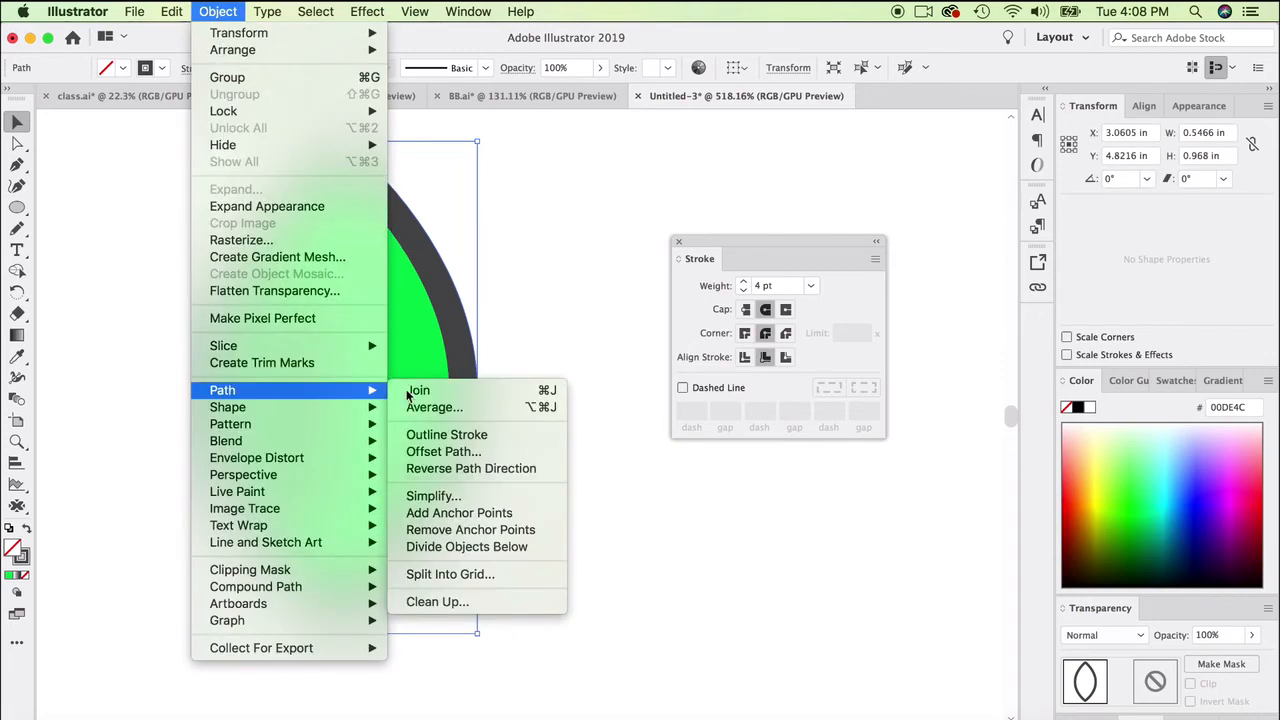
click(631, 298)
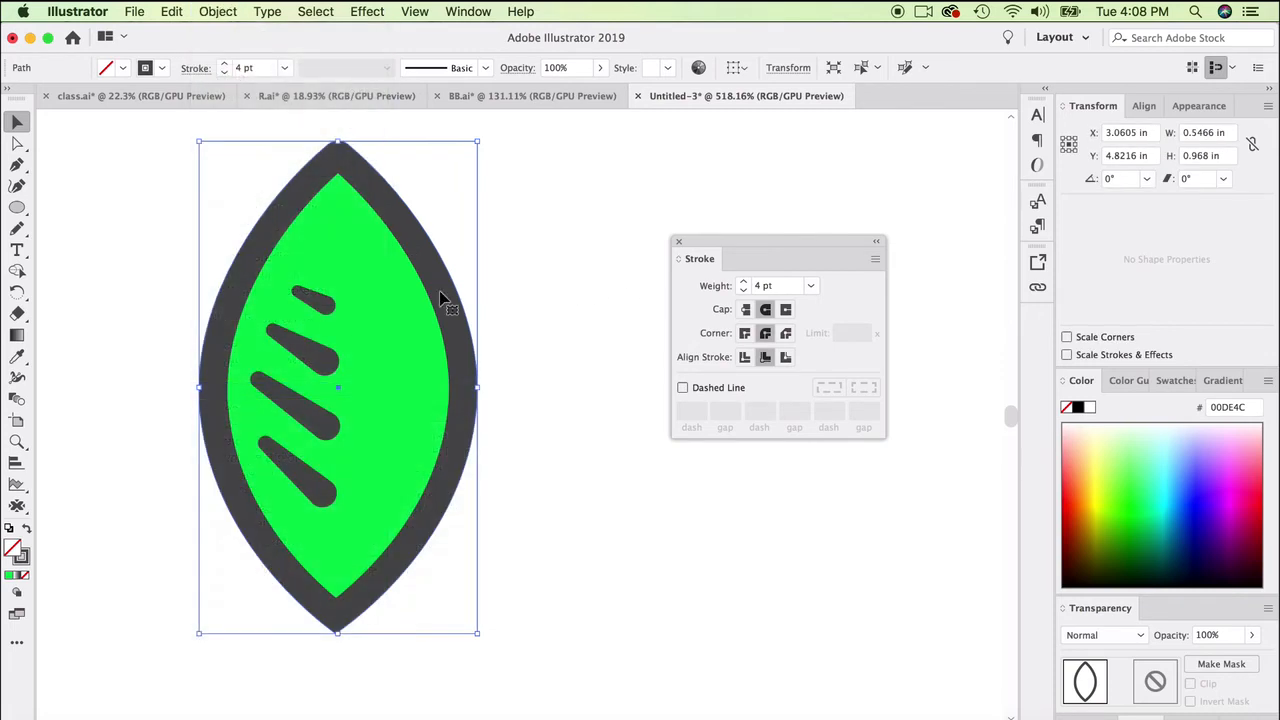
click(744, 289)
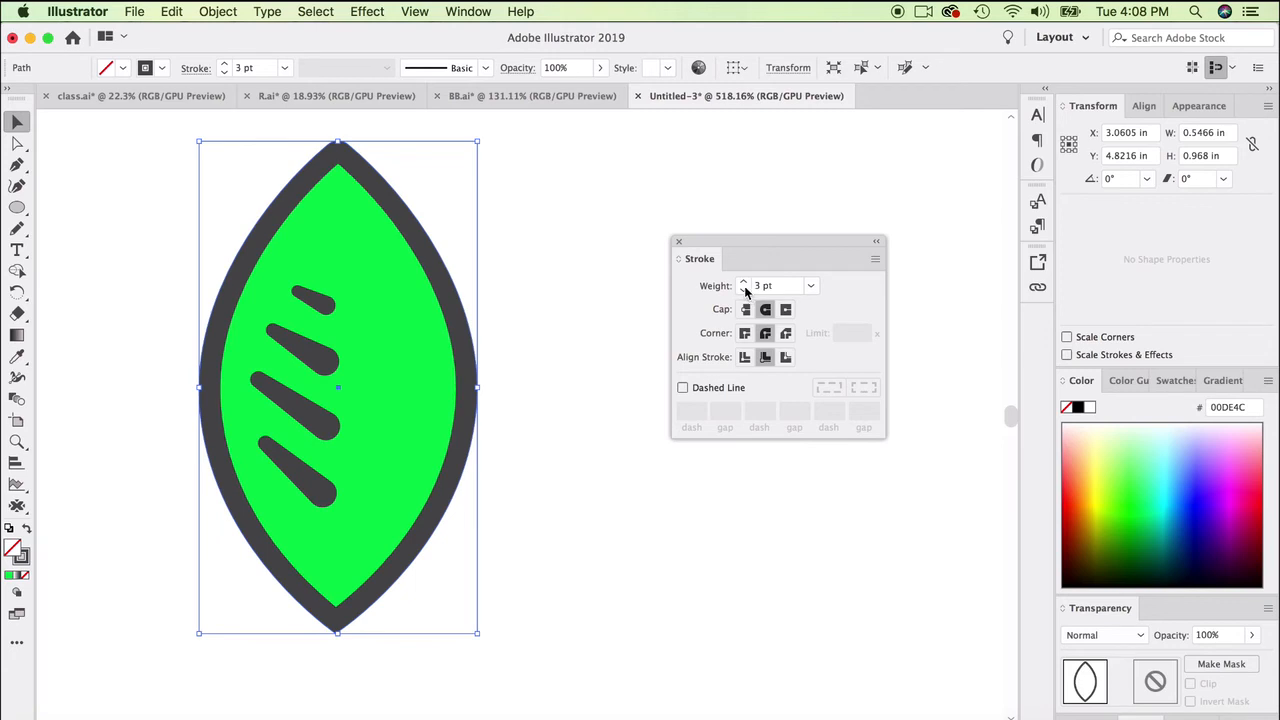
click(750, 289)
text(3.5)
key(Return)
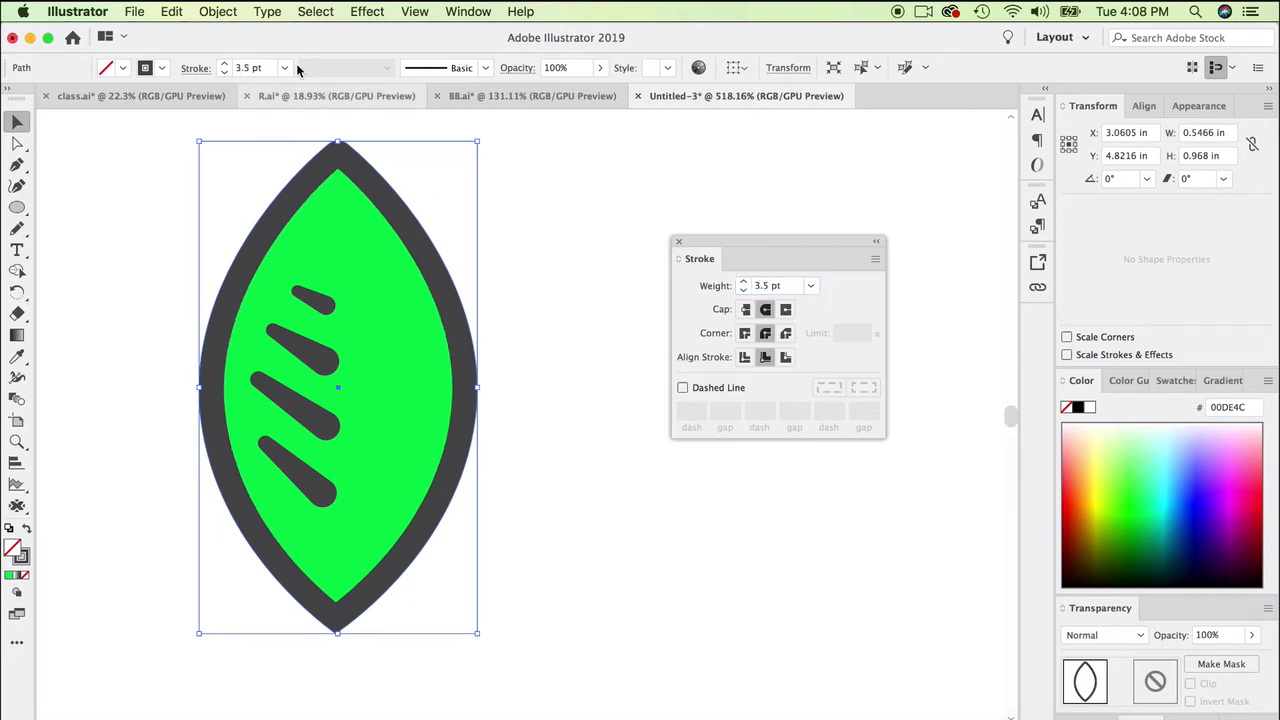
- Convert the leaf outline's stroke into a filled shape with Outline Stroke
click(217, 11)
mouse_move(314, 391)
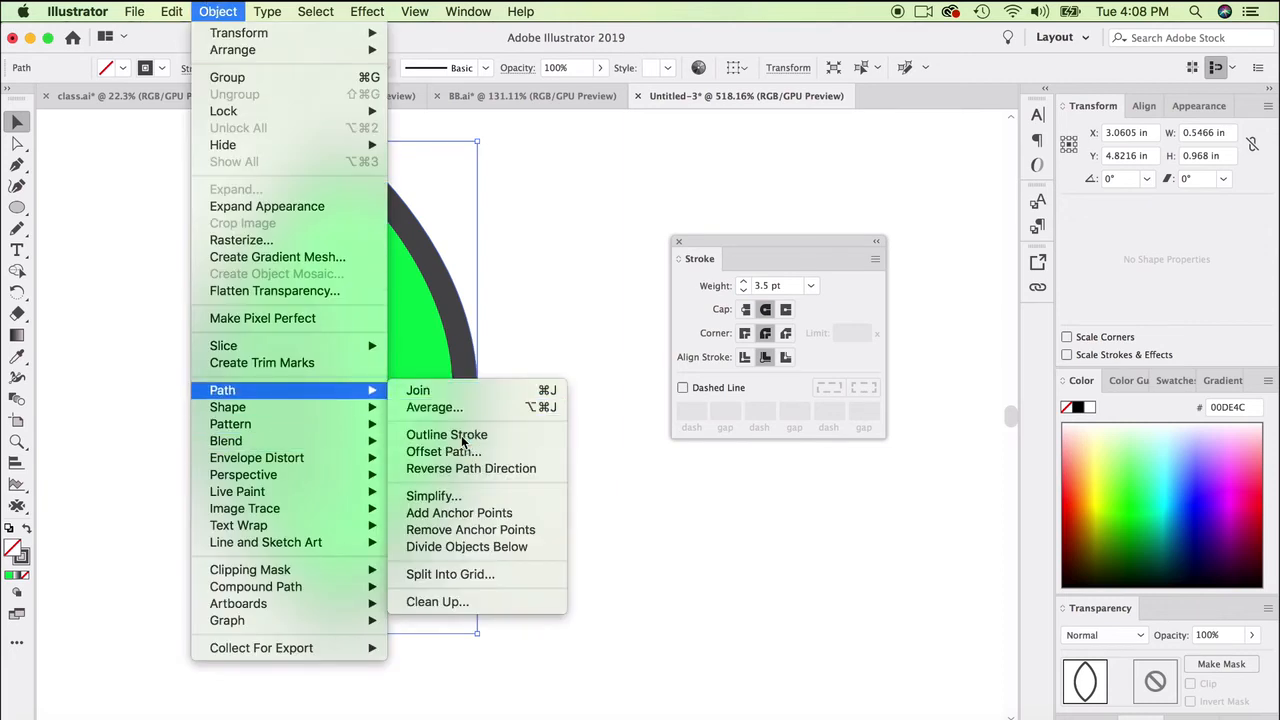
click(452, 434)
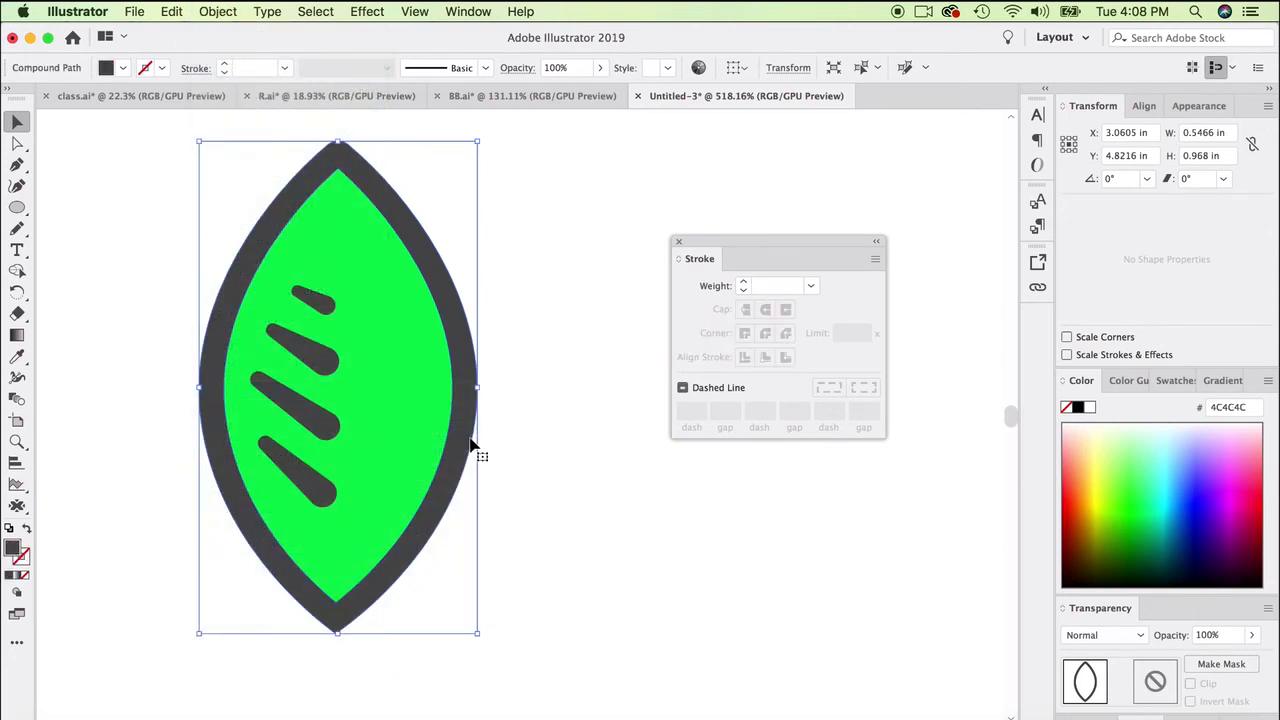
- Select all four tapered veins and convert their strokes into filled shapes with Outline Stroke
shift+click(305, 405)
click(316, 300)
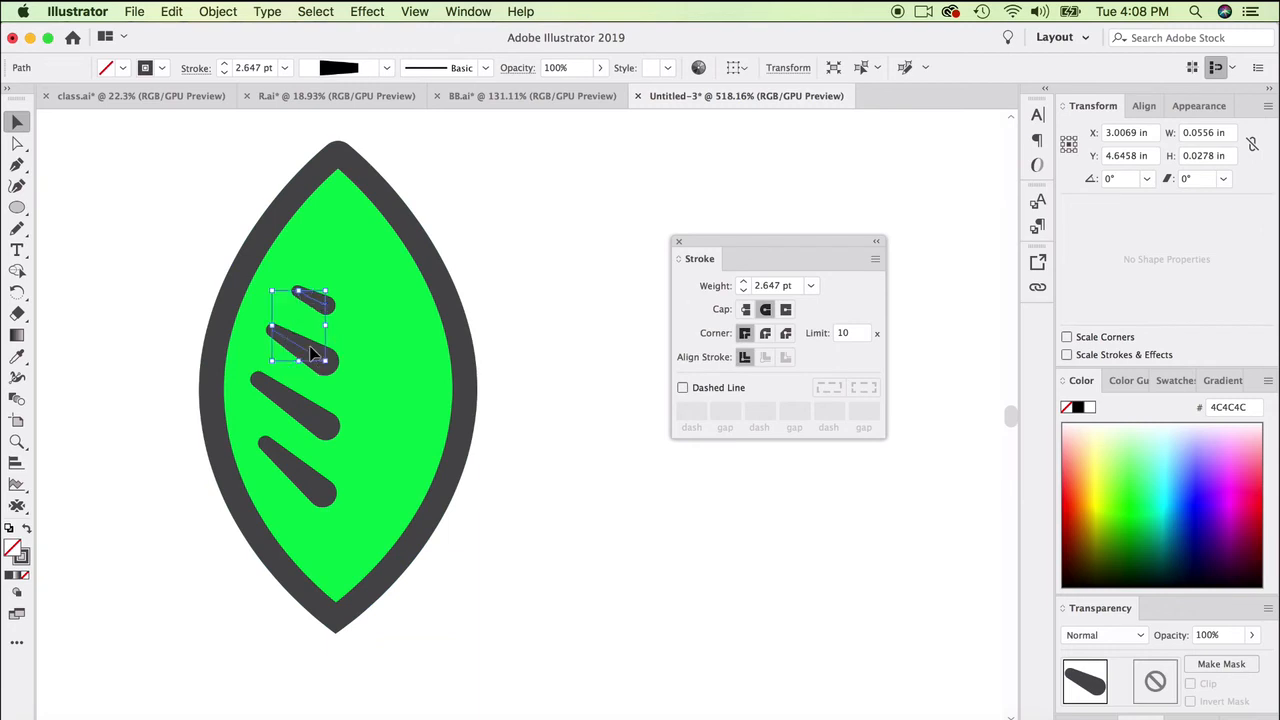
shift+click(309, 337)
shift+click(300, 414)
shift+click(300, 468)
click(217, 11)
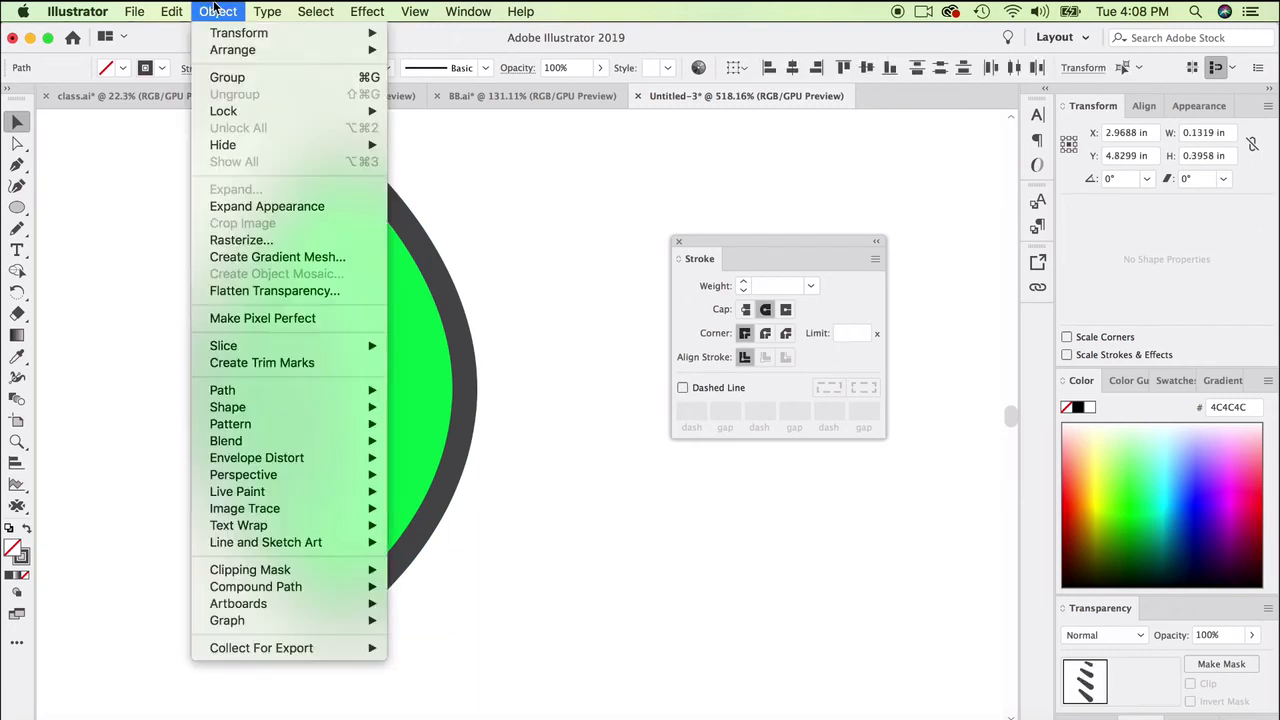
mouse_move(388, 395)
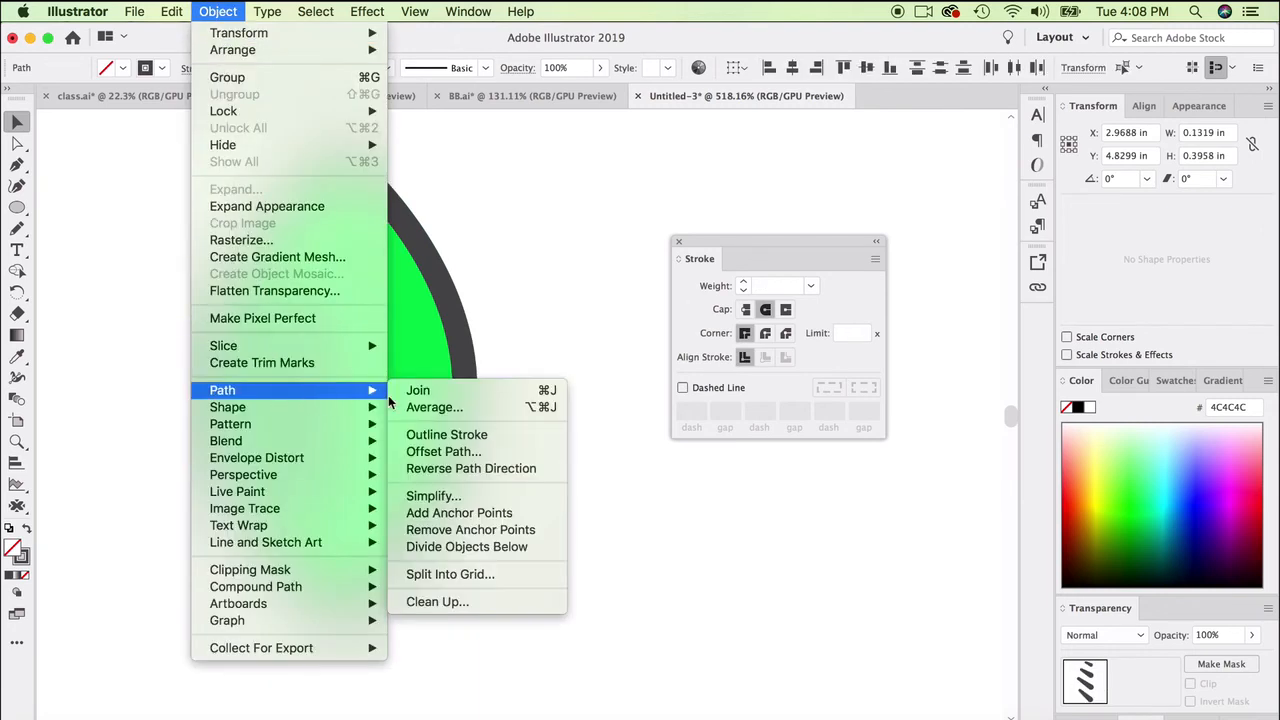
click(432, 435)
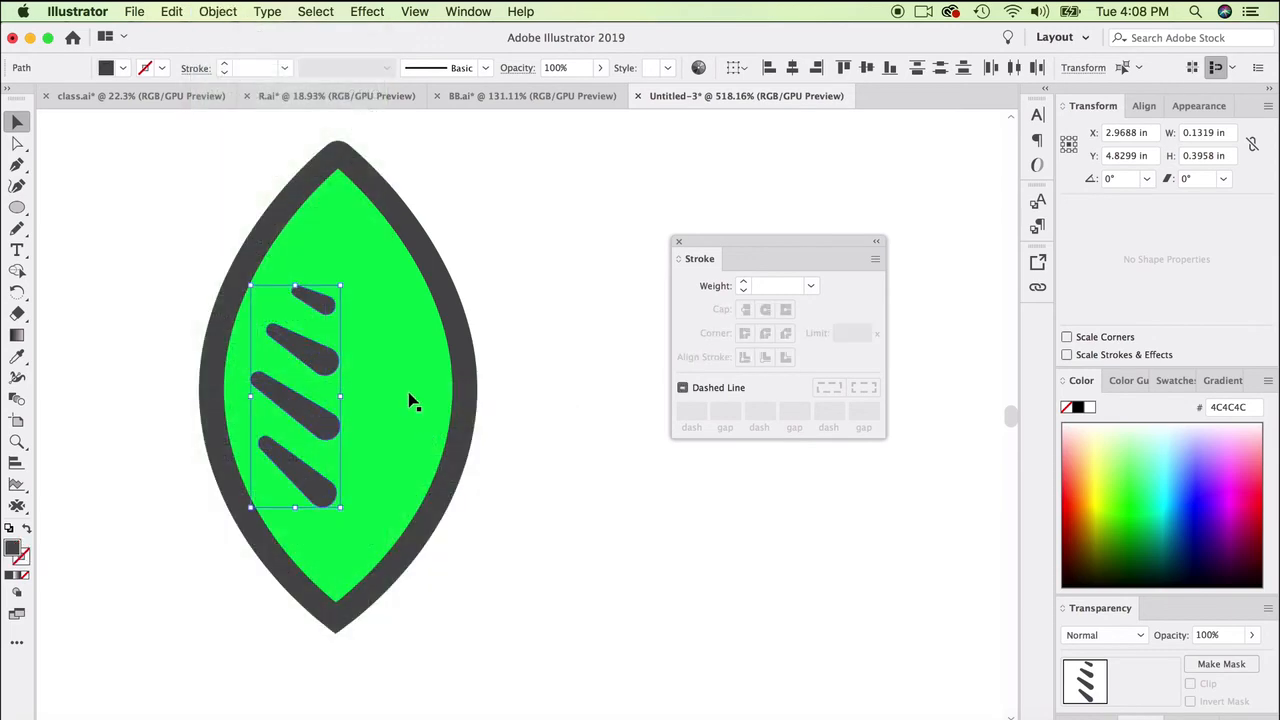
- Apply the leaf's sampled green to the dark border and the four veins, and darken their fill to 009B2F
drag(428, 271, 190, 387)
click(18, 358)
click(361, 265)
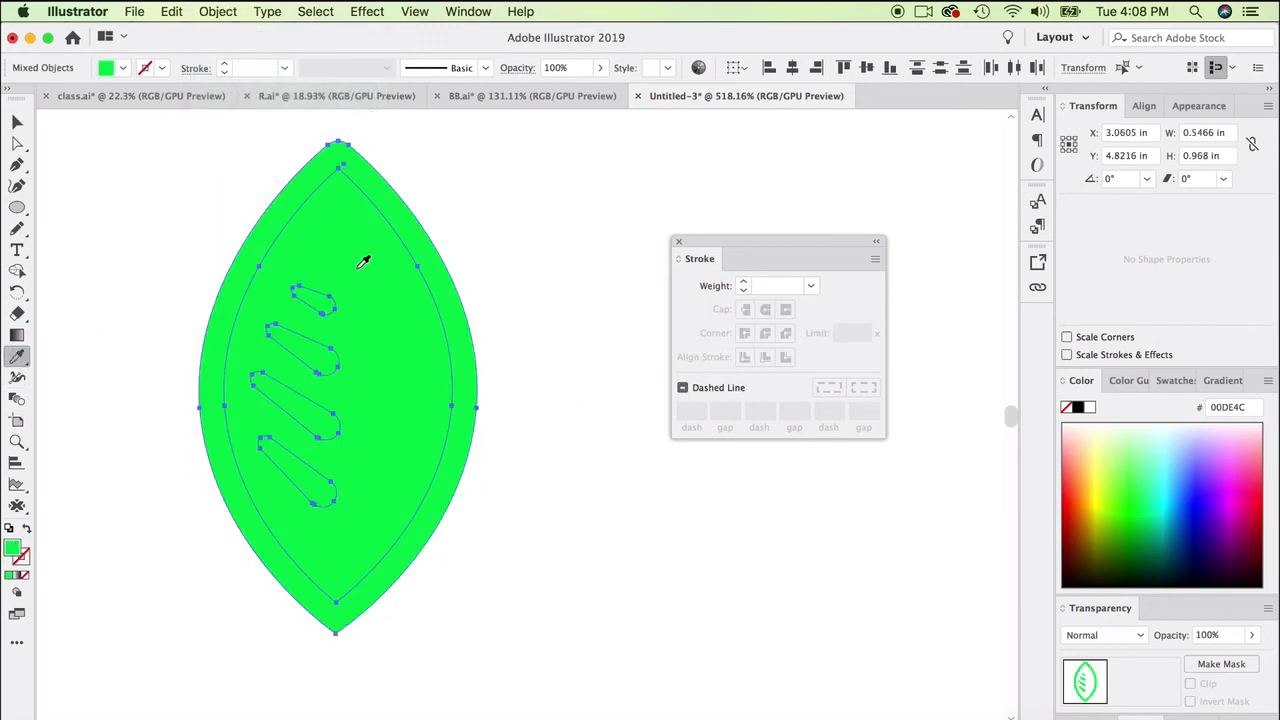
double_click(12, 548)
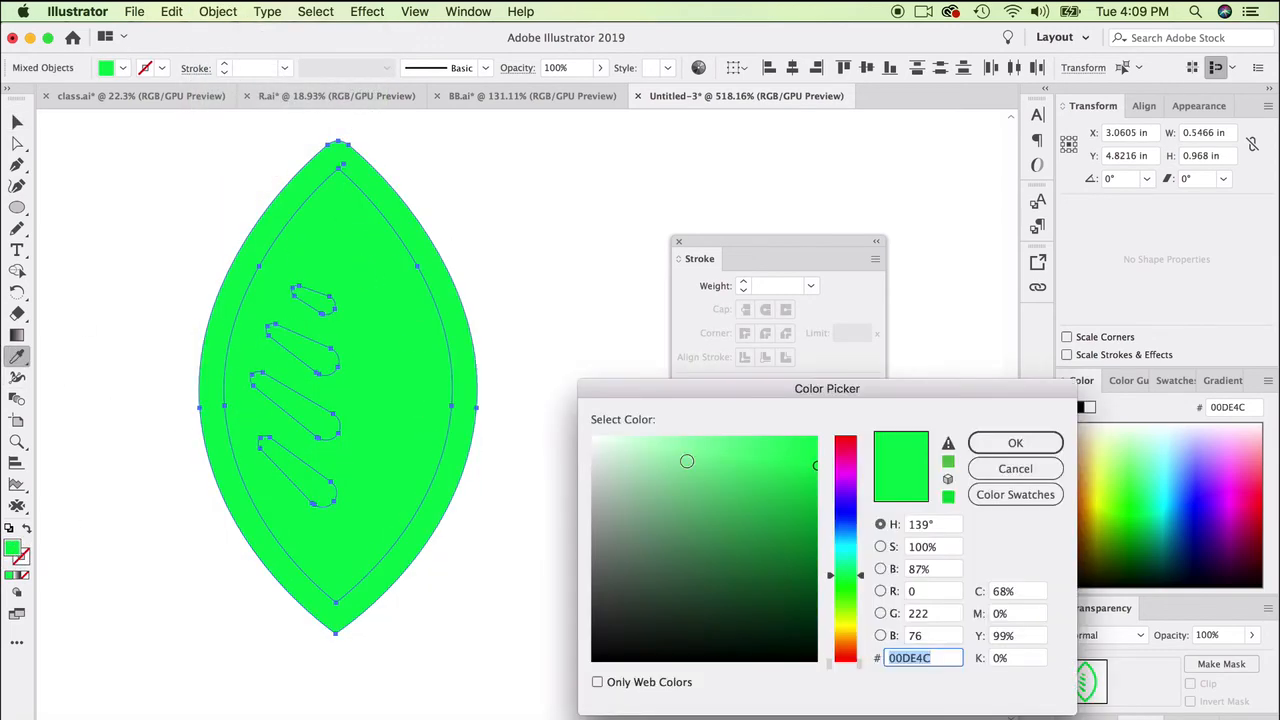
mouse_move(783, 502)
mouse_down()
mouse_move(830, 510)
mouse_move(835, 525)
mouse_up()
click(1015, 443)
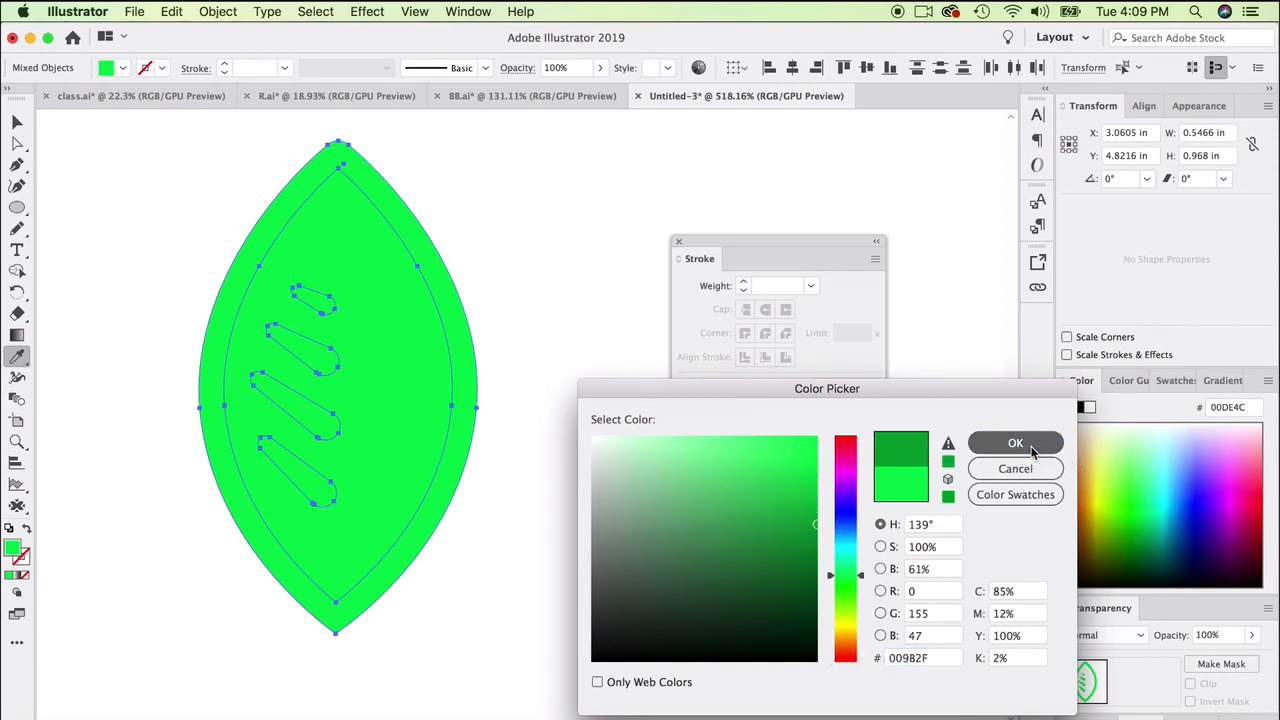
- Scale the whole leaf with its veins down and rotate it about 66°, making it about 0.48 in wide and 0.32 in high
click(16, 121)
click(130, 364)
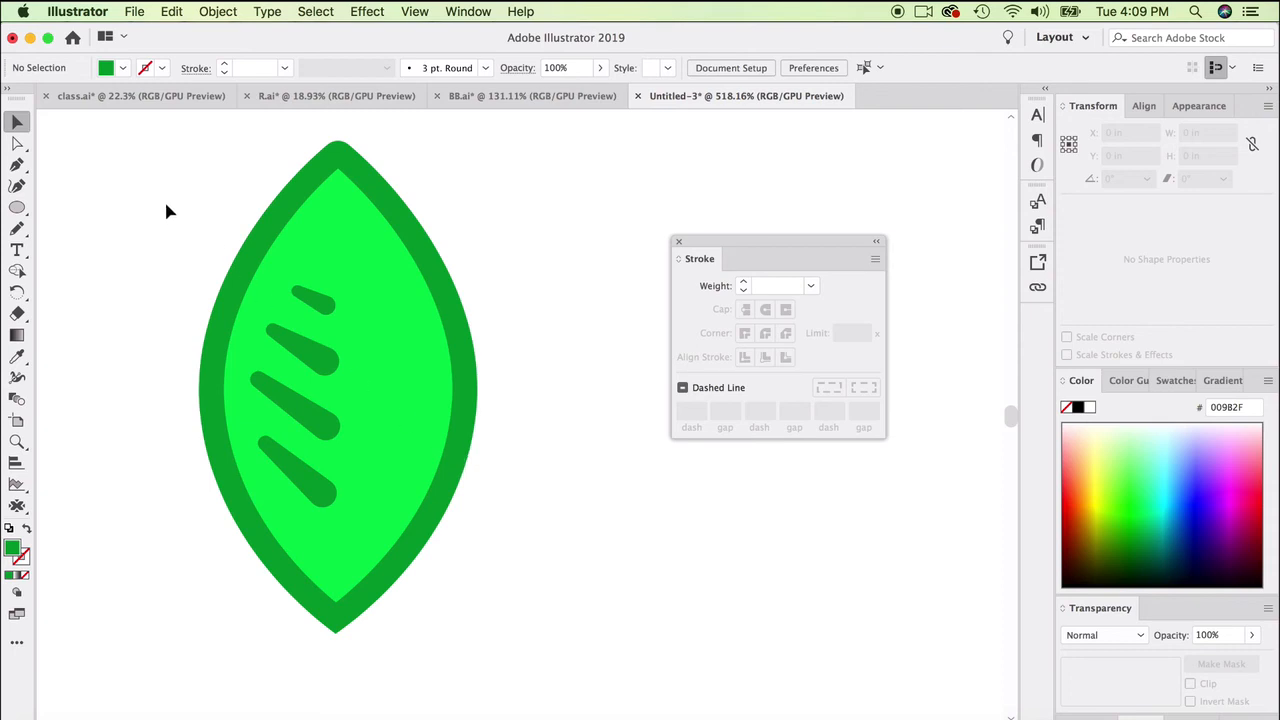
drag(167, 210, 548, 470)
drag(479, 143, 348, 370)
drag(301, 473, 310, 305)
scroll(391, 438, down, 4)
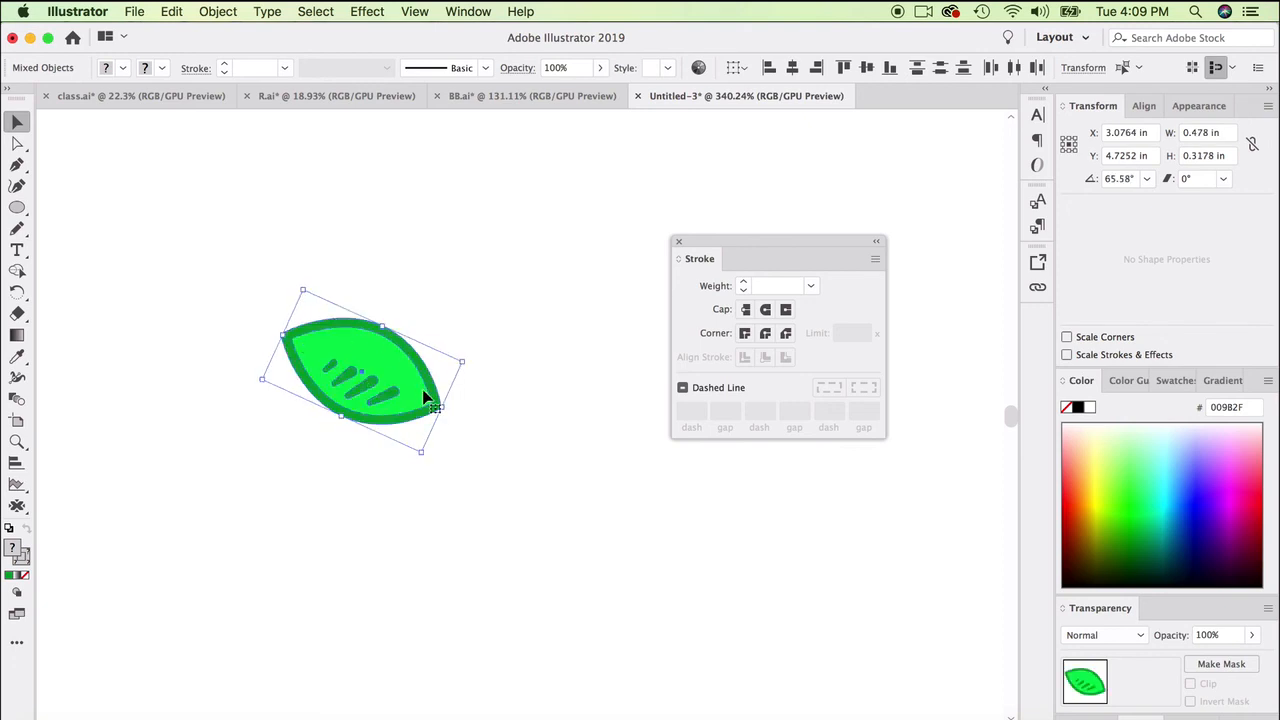
- Group the leaf's parts and place a duplicate of the group above and to the right of the original
right_click(395, 335)
click(450, 453)
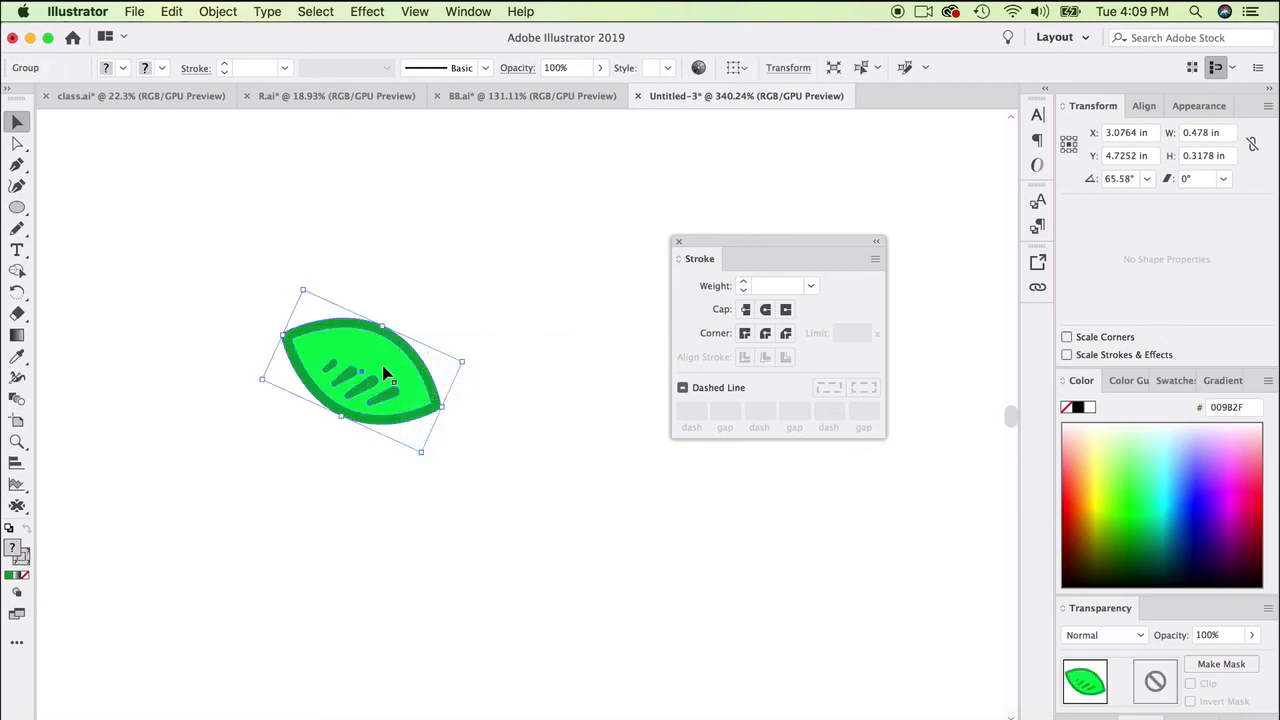
drag(381, 377, 464, 272)
- Reflect the duplicate leaf across the vertical axis and place it beside the original so their inner tips nearly meet
click(217, 11)
mouse_move(245, 34)
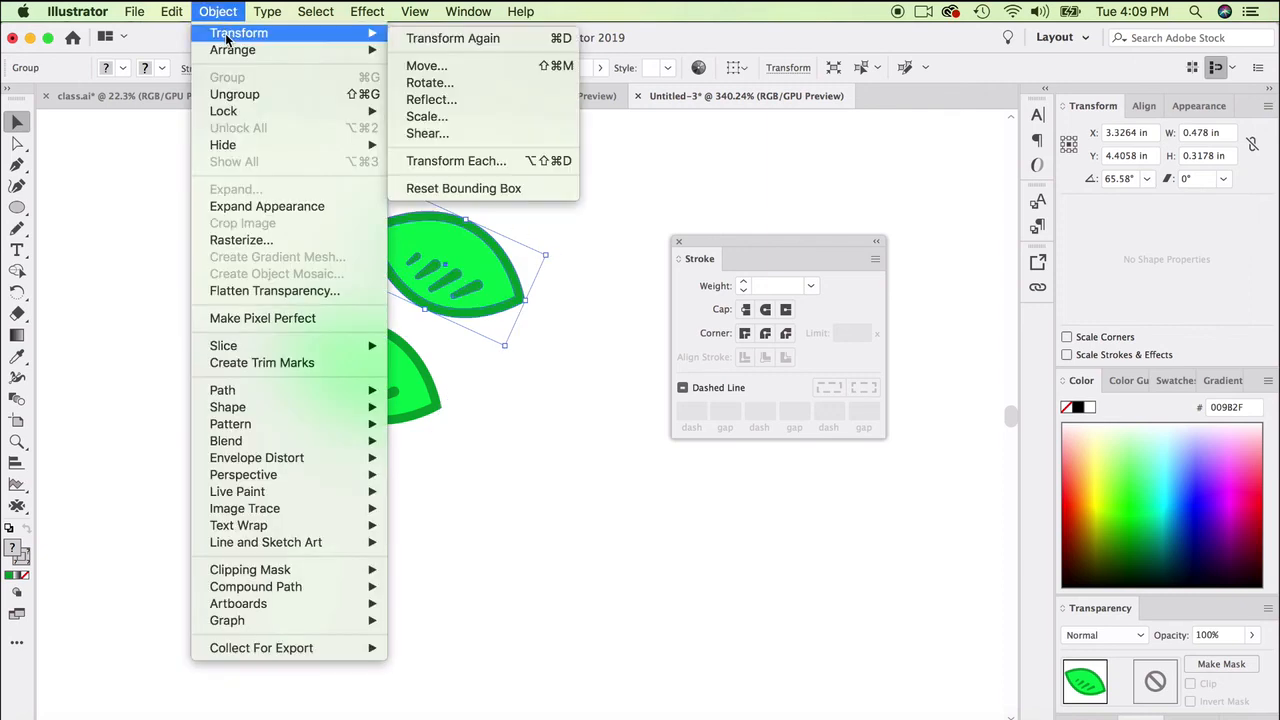
click(455, 97)
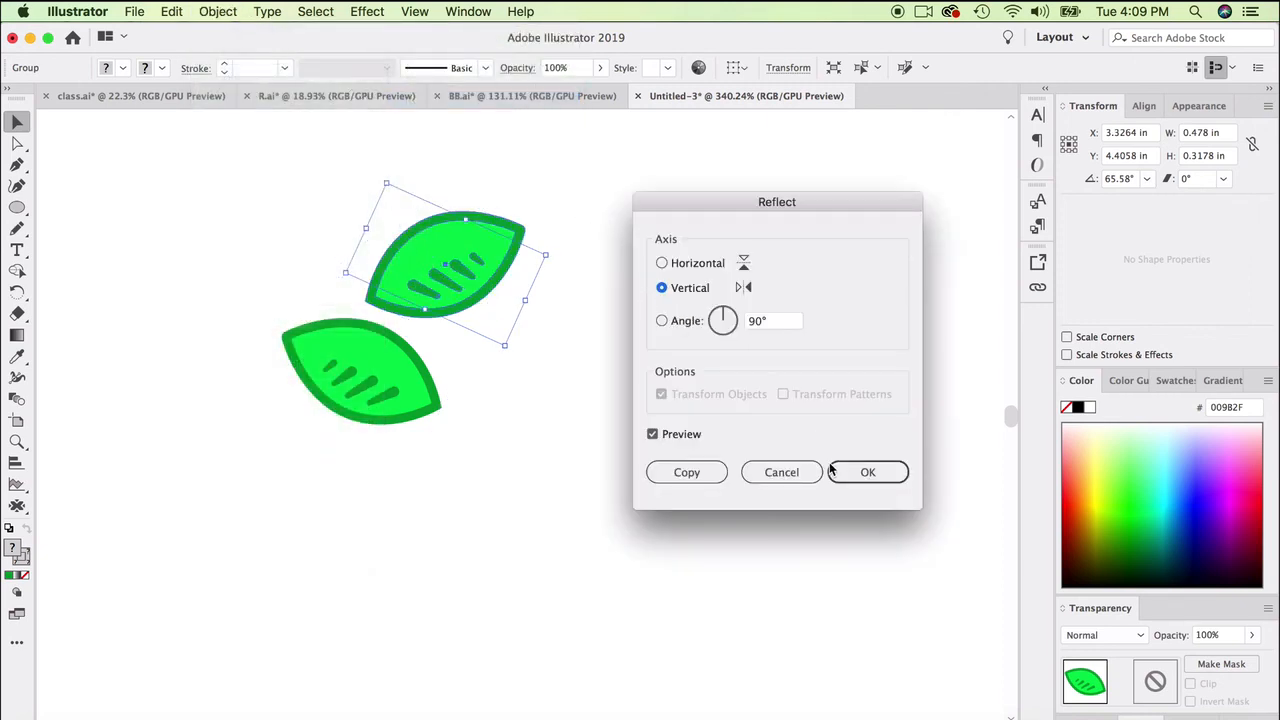
click(832, 470)
drag(457, 277, 515, 370)
click(551, 229)
scroll(418, 341, up, 3)
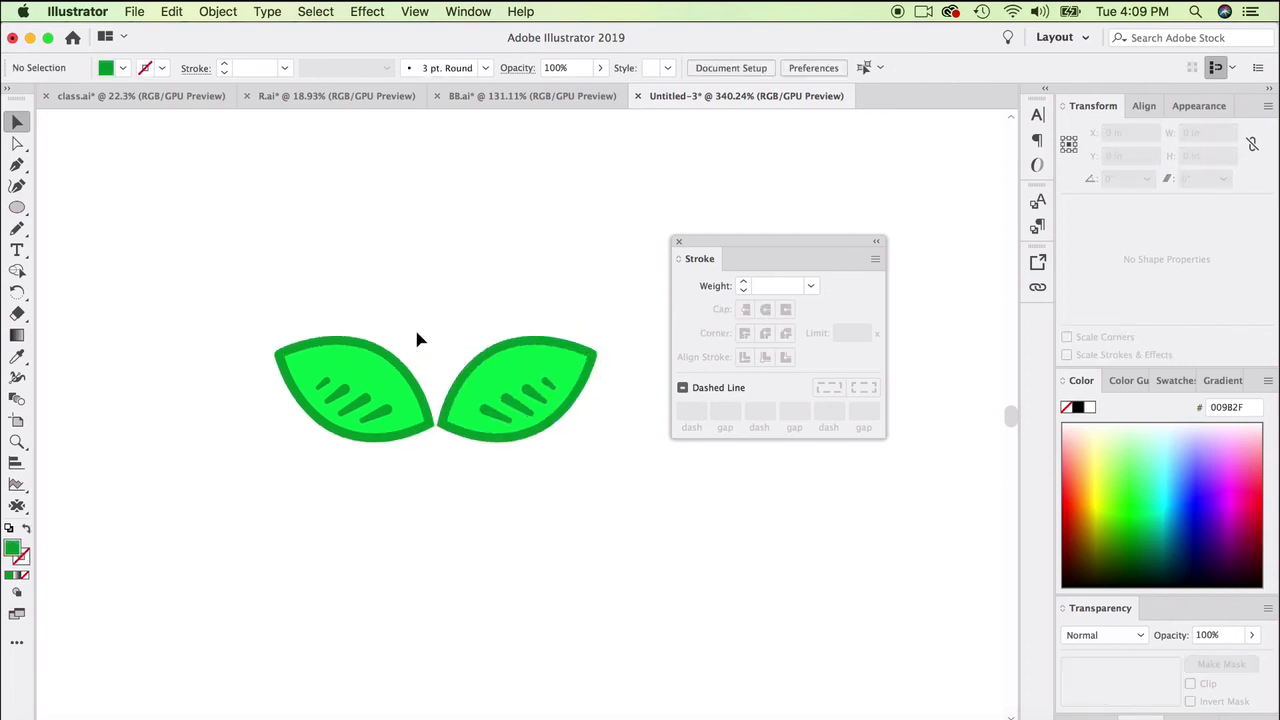